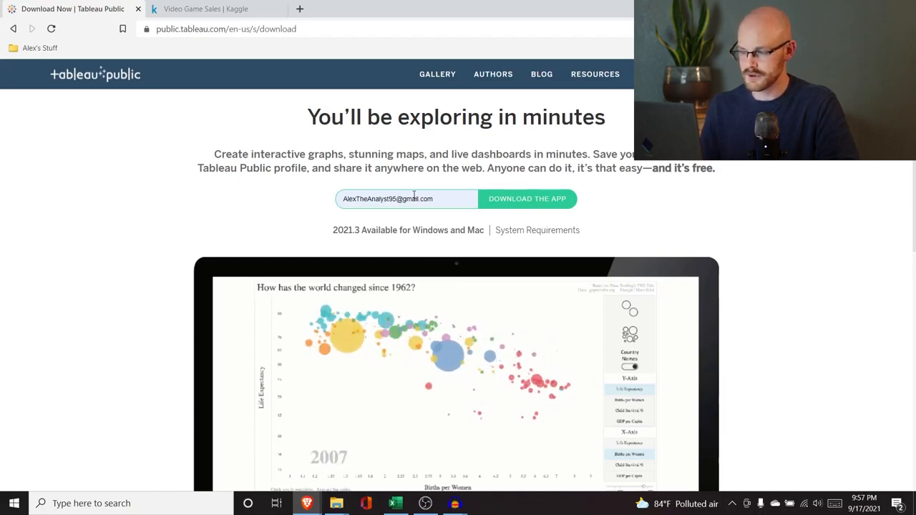
Step: Download the Tableau Public installer to the Downloads folder, then launch it and cancel out of its setup
click(545, 203)
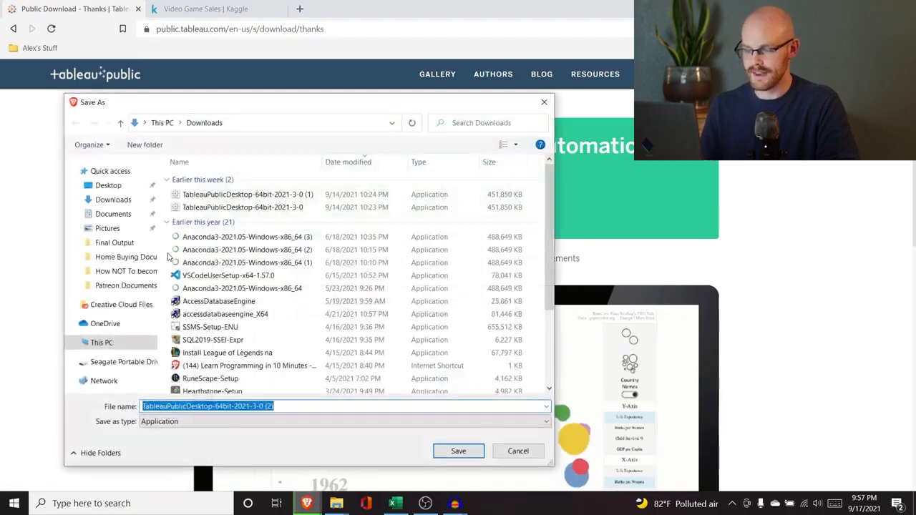
click(473, 451)
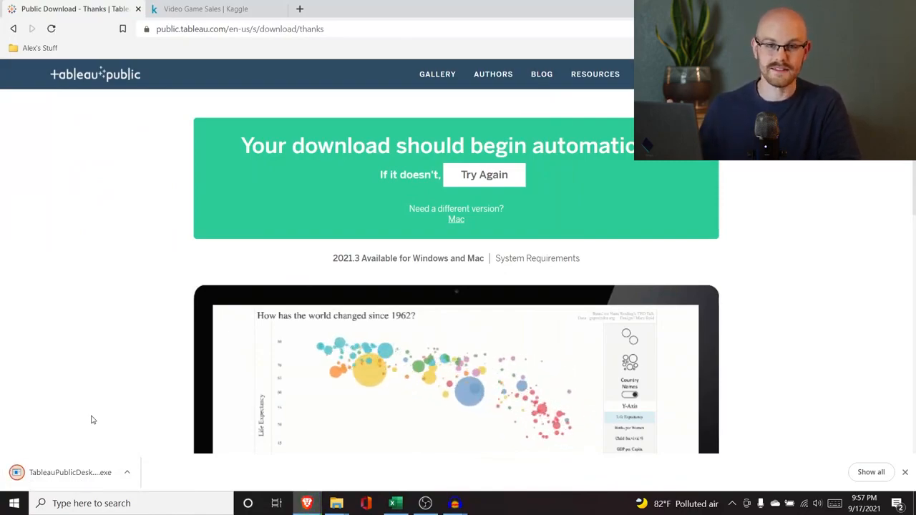
click(73, 476)
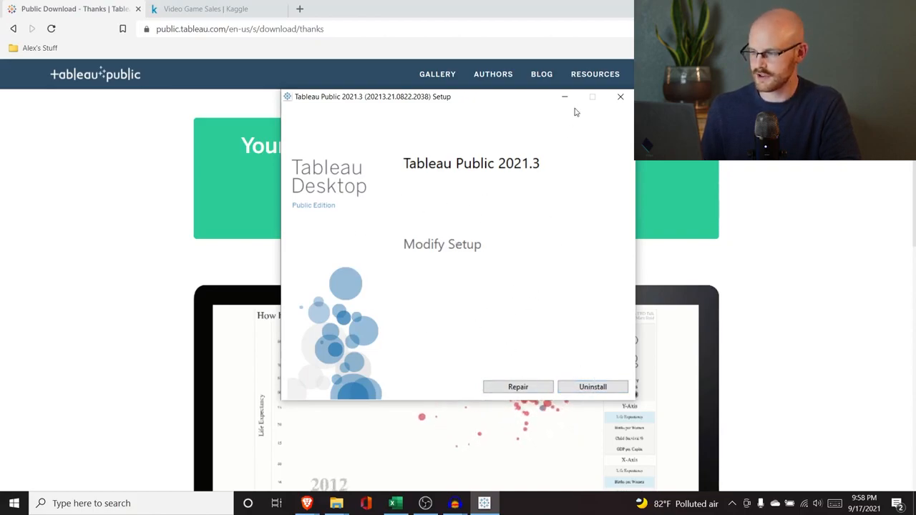
click(620, 98)
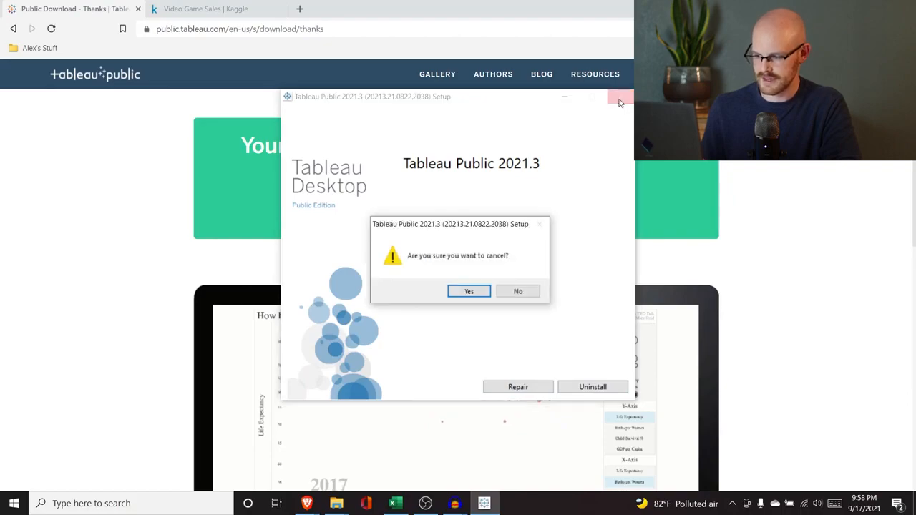
click(469, 291)
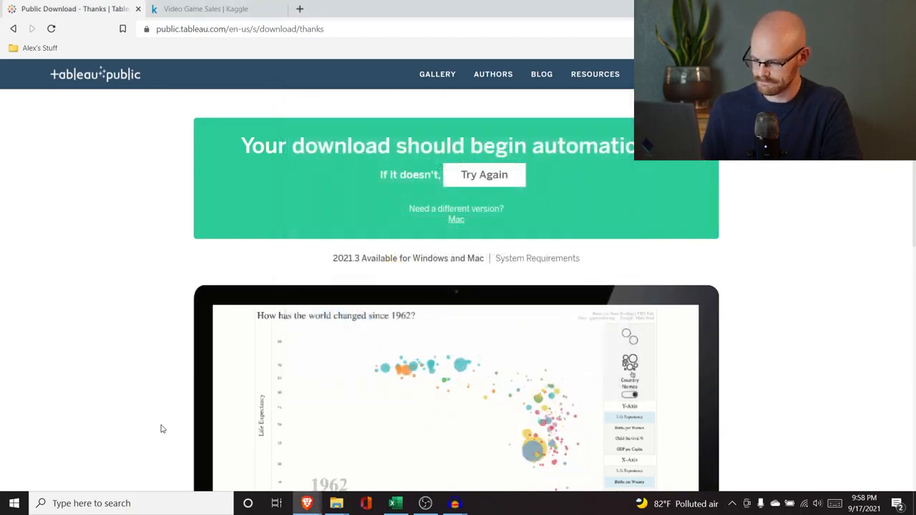
Step: Search the computer for "tableau" and launch Tableau Public 2021.3
click(126, 503)
text(tabl)
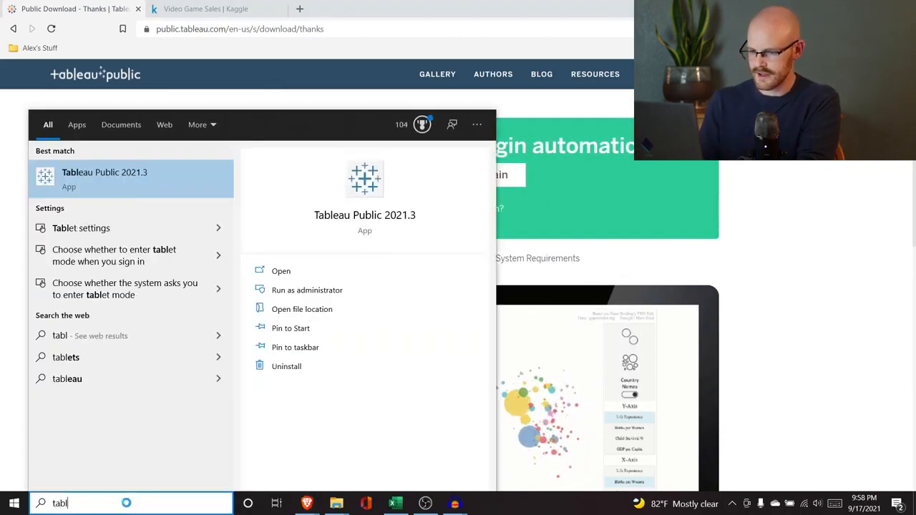
text(eau)
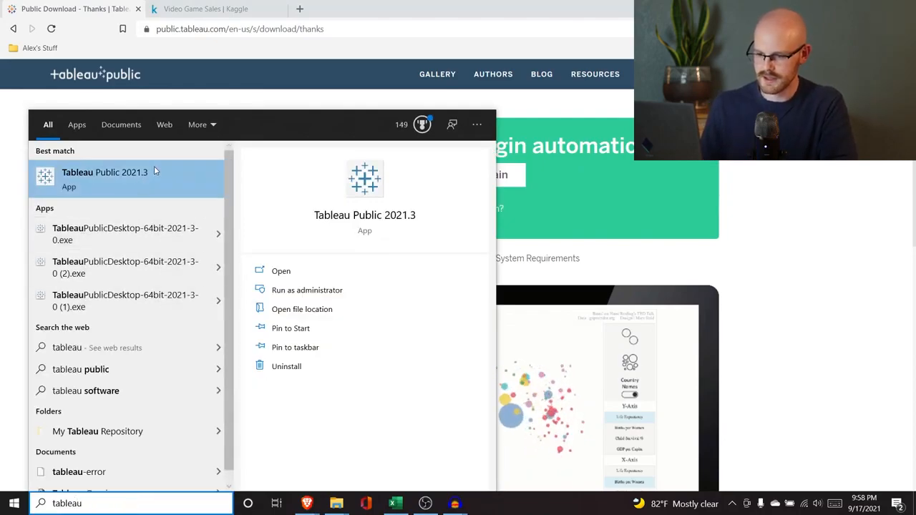
click(154, 165)
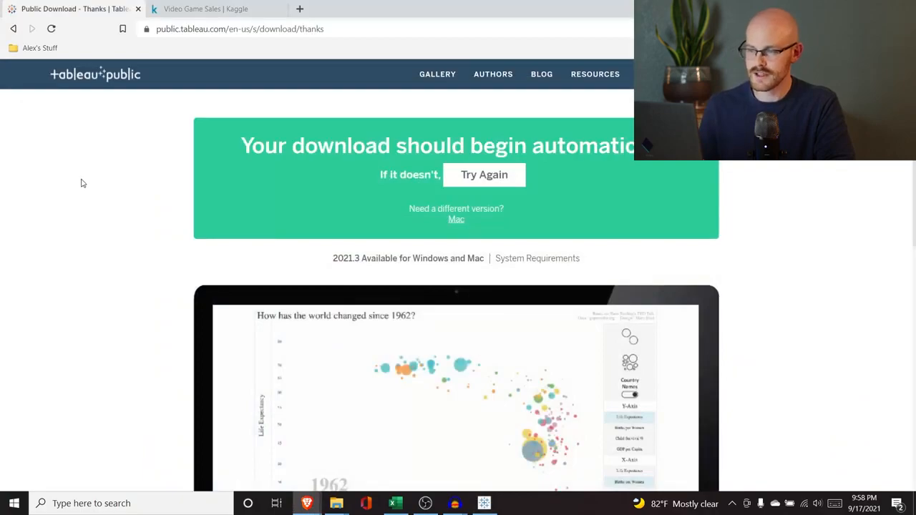
Step: Examine the Video Game Sales dataset on Kaggle, reading its field descriptions and the columns in the vgsales.csv preview
click(203, 7)
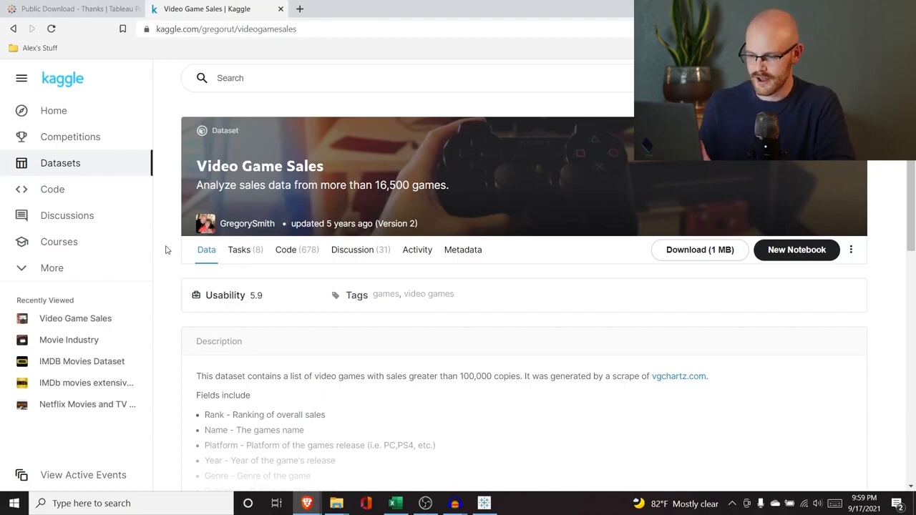
scroll(166, 250, down, 1)
scroll(171, 243, up, 1)
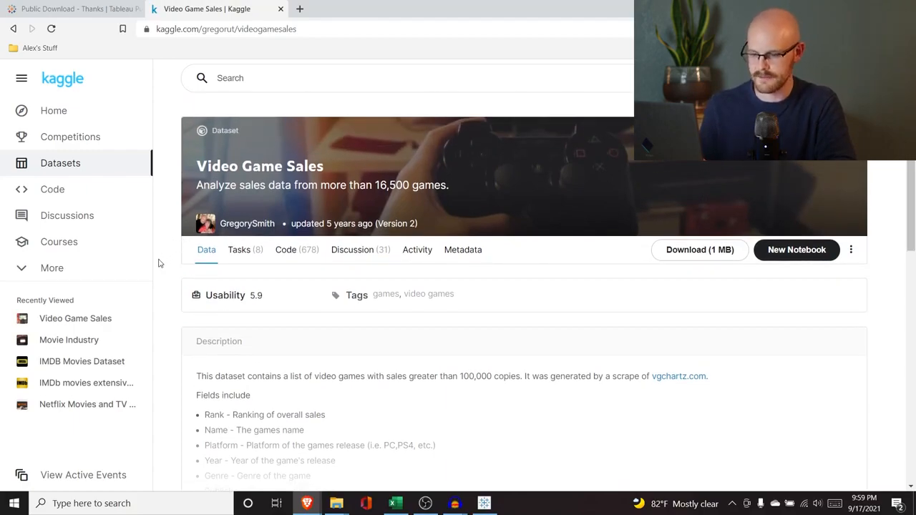
scroll(158, 263, down, 3)
click(490, 313)
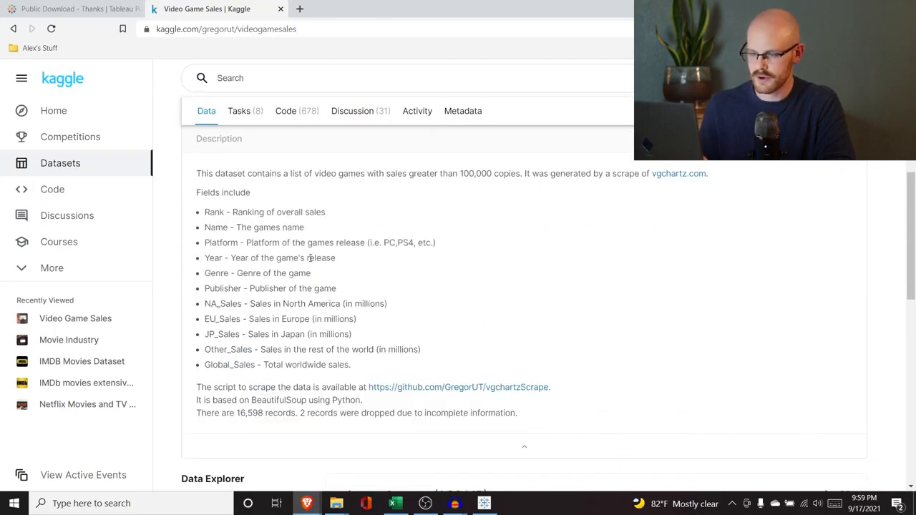
scroll(274, 238, down, 1)
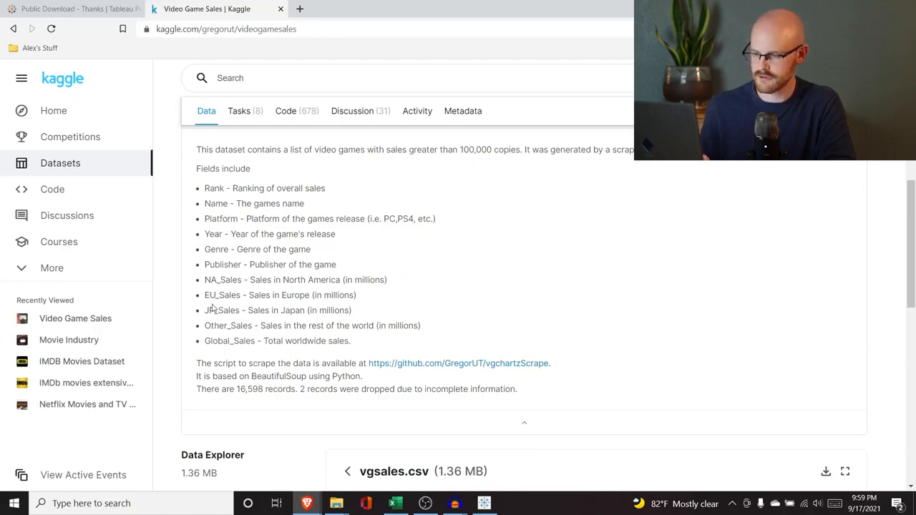
scroll(214, 309, down, 1)
scroll(279, 275, down, 4)
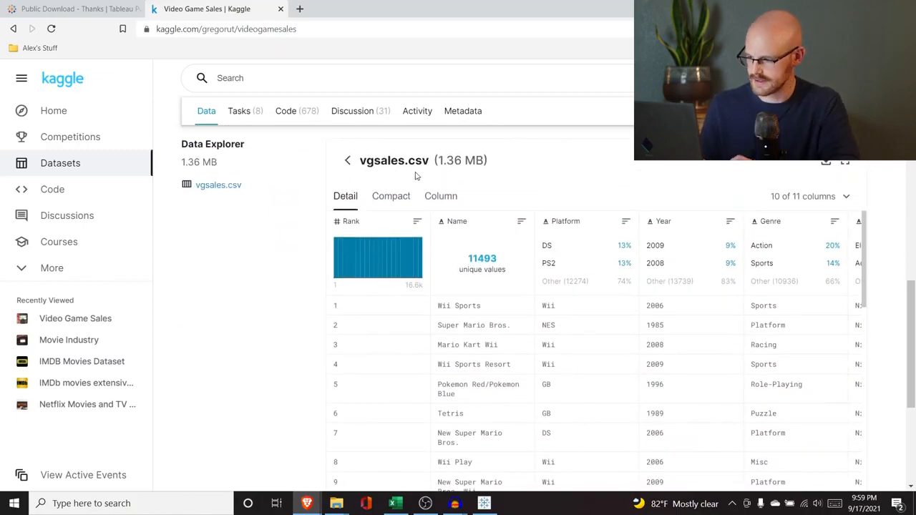
scroll(532, 339, right, 2)
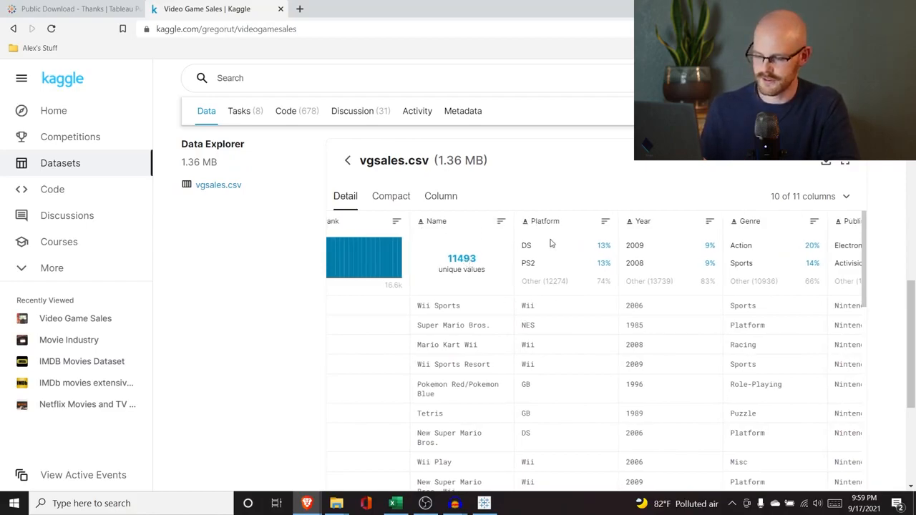
scroll(491, 416, right, 10)
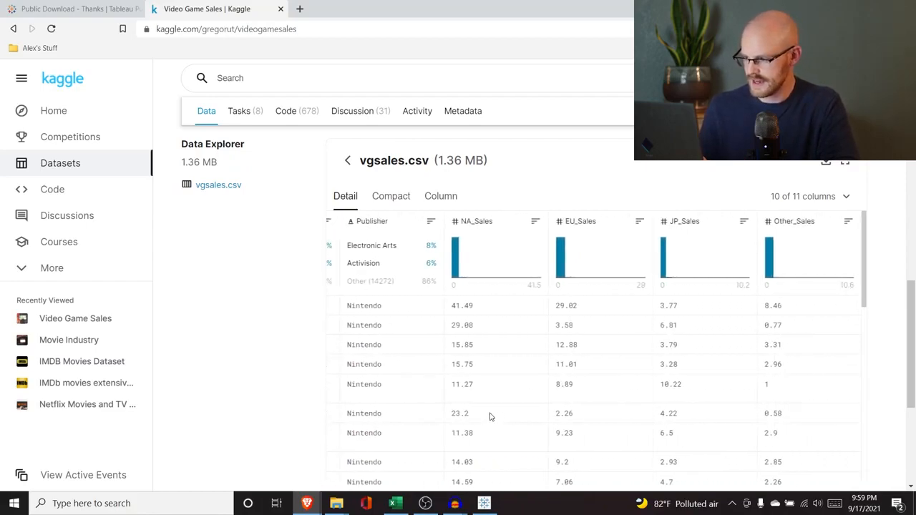
scroll(490, 416, left, 10)
scroll(532, 255, up, 3)
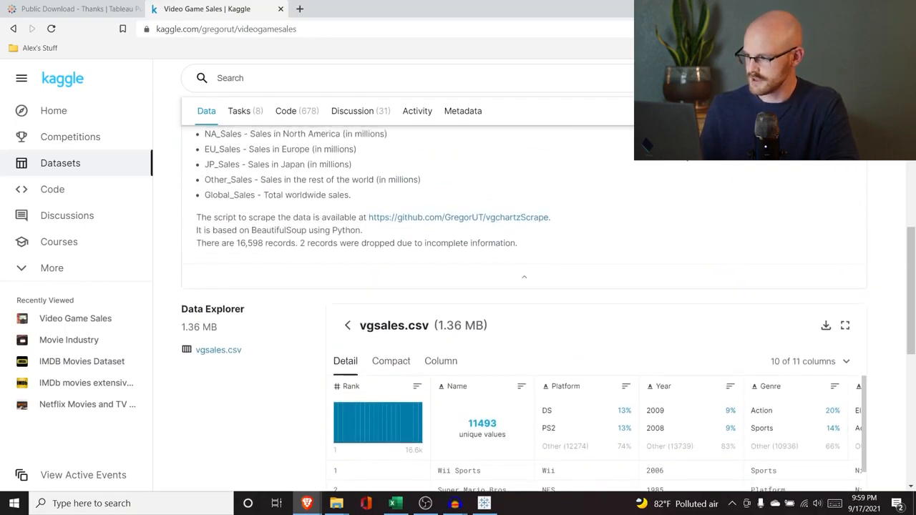
Step: Download the Video Game Sales dataset as archive (2) and copy the vgsales file out of it into the Downloads folder
click(698, 111)
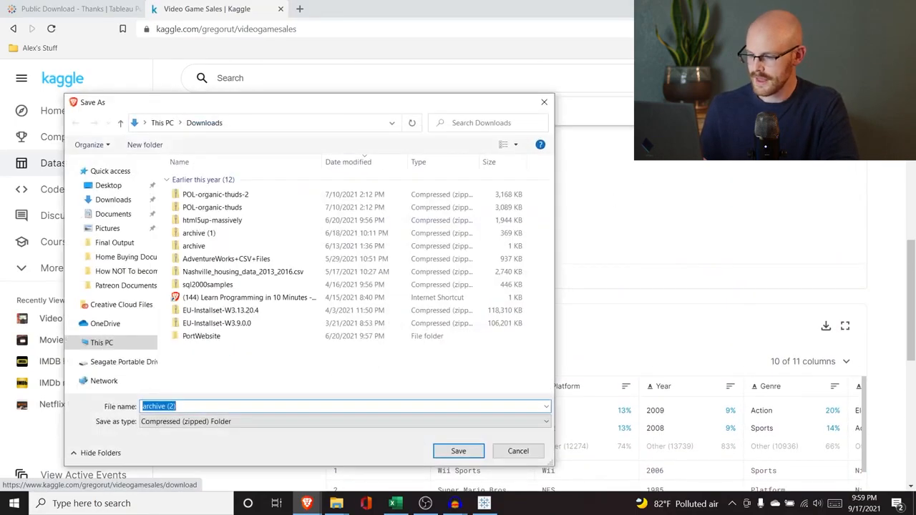
click(457, 452)
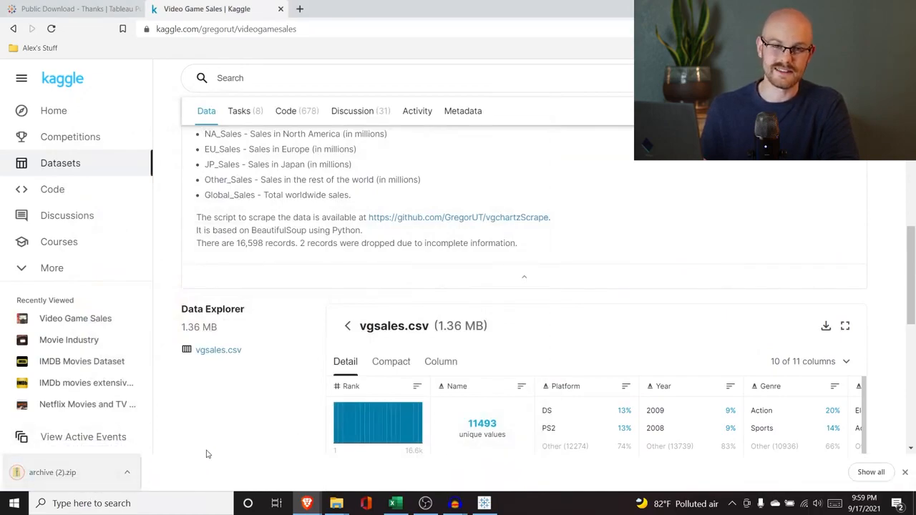
mouse_move(334, 505)
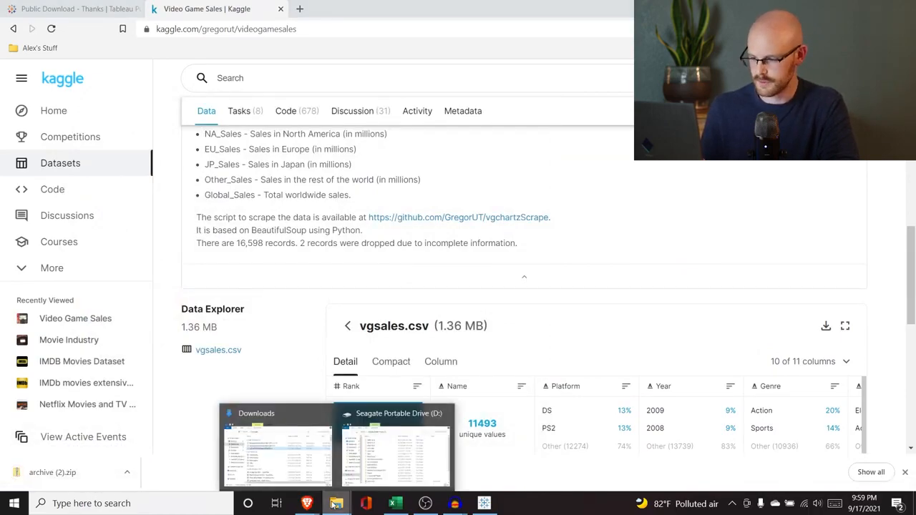
click(275, 455)
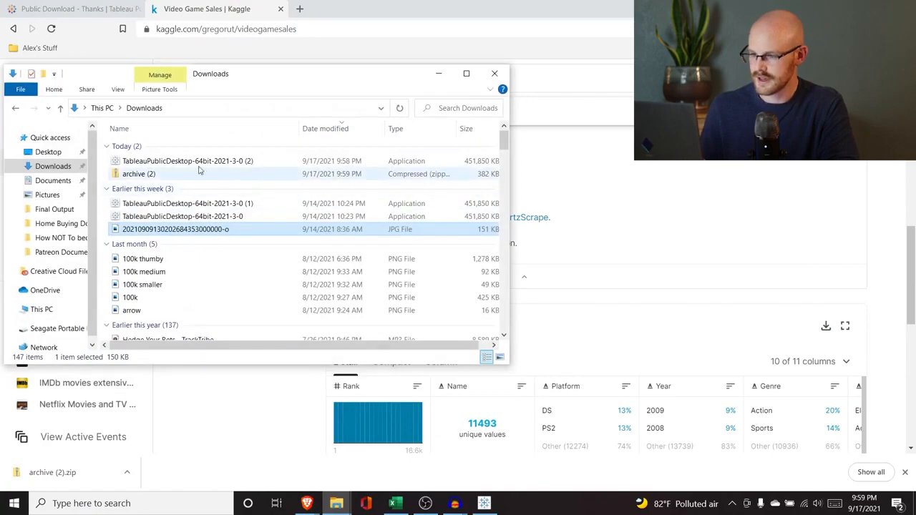
click(401, 109)
double_click(208, 164)
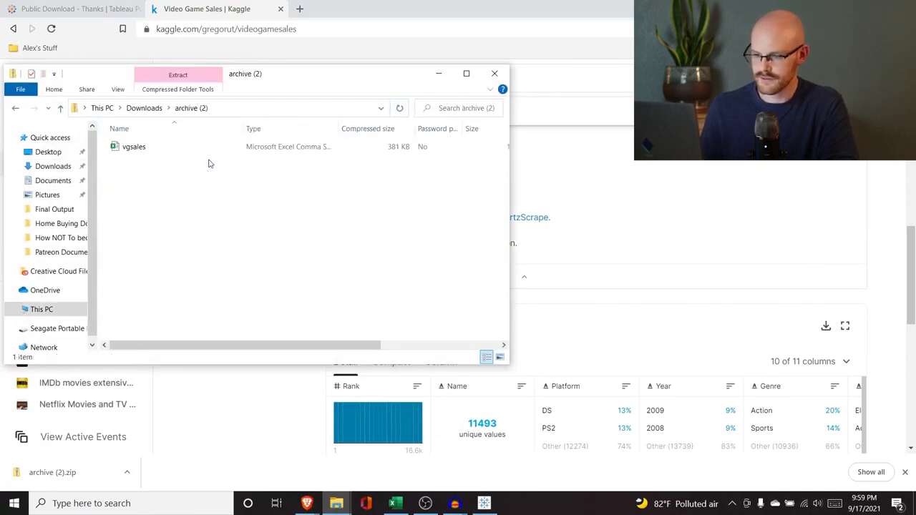
click(175, 148)
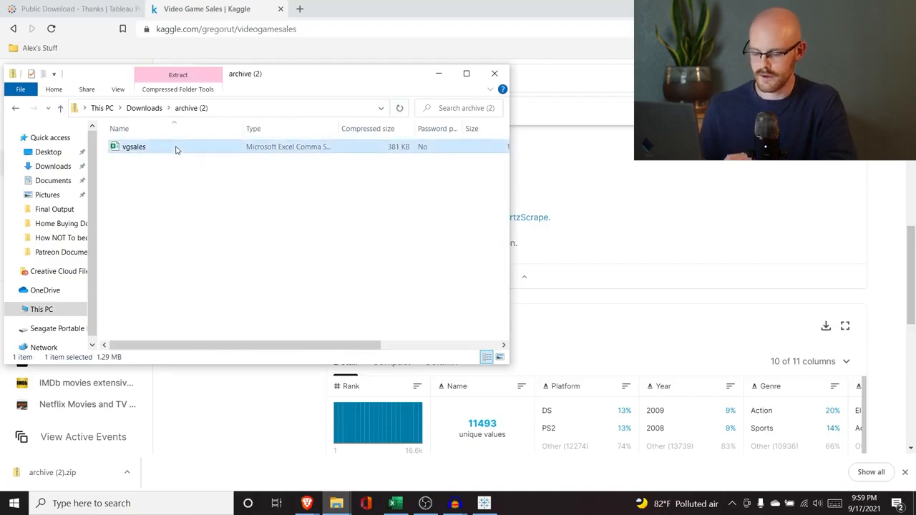
click(15, 108)
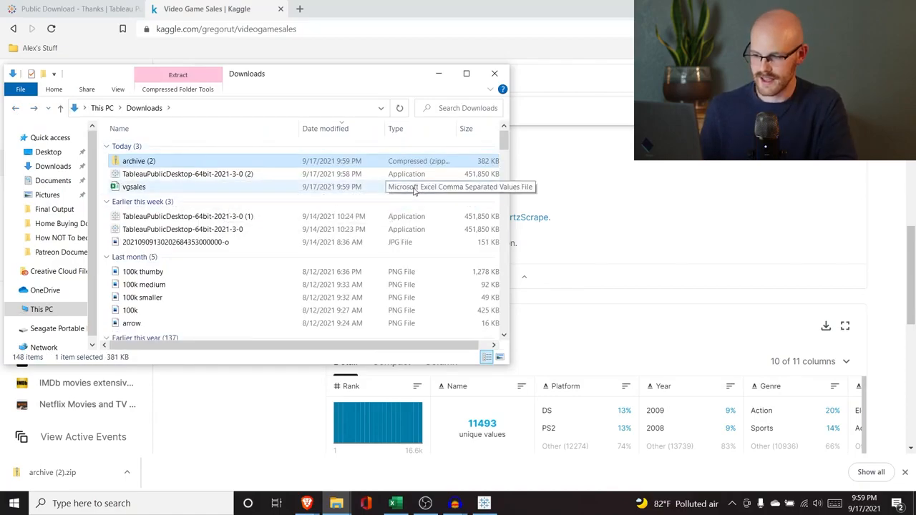
click(561, 198)
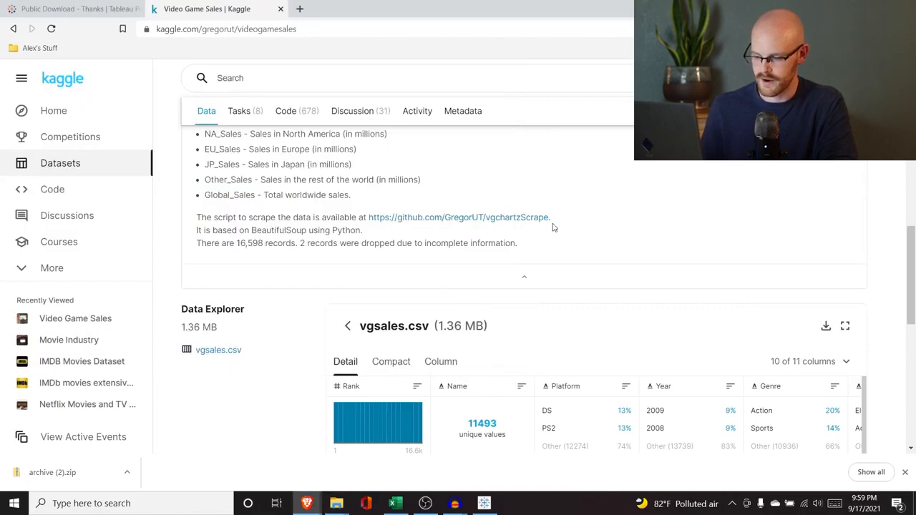
click(484, 504)
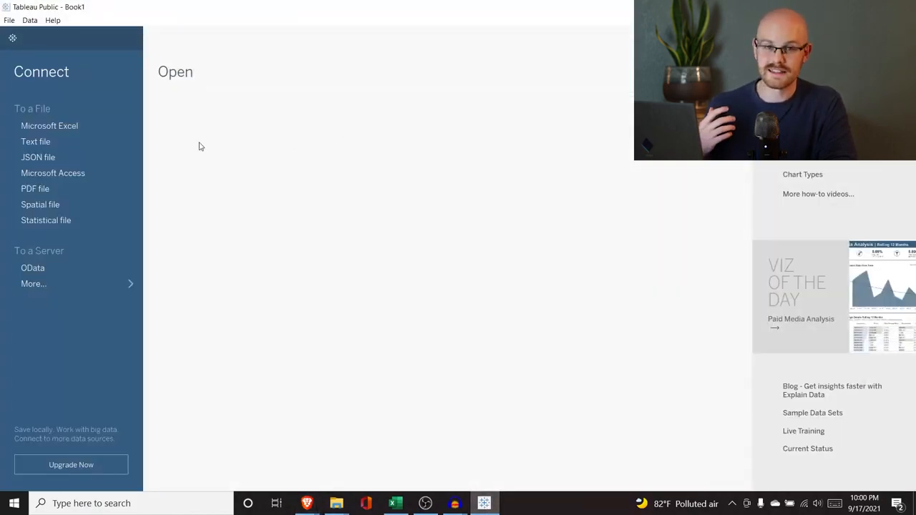
click(72, 141)
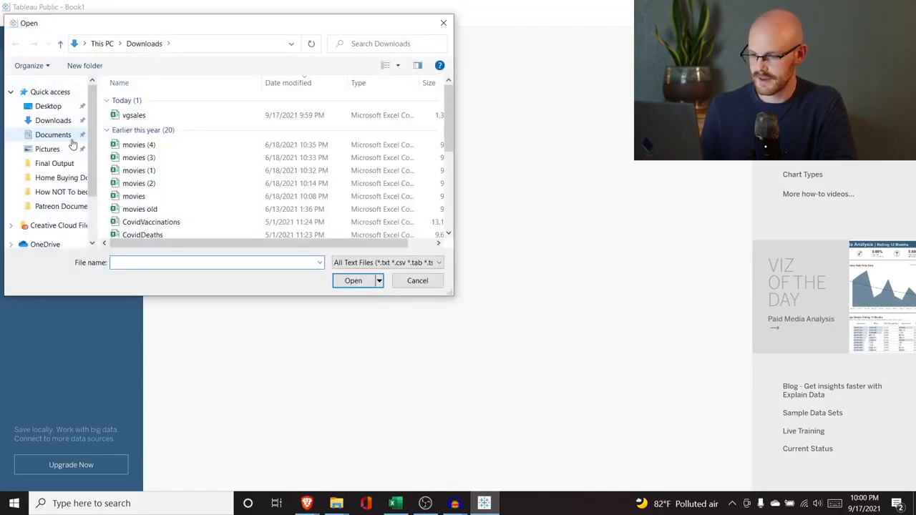
click(135, 117)
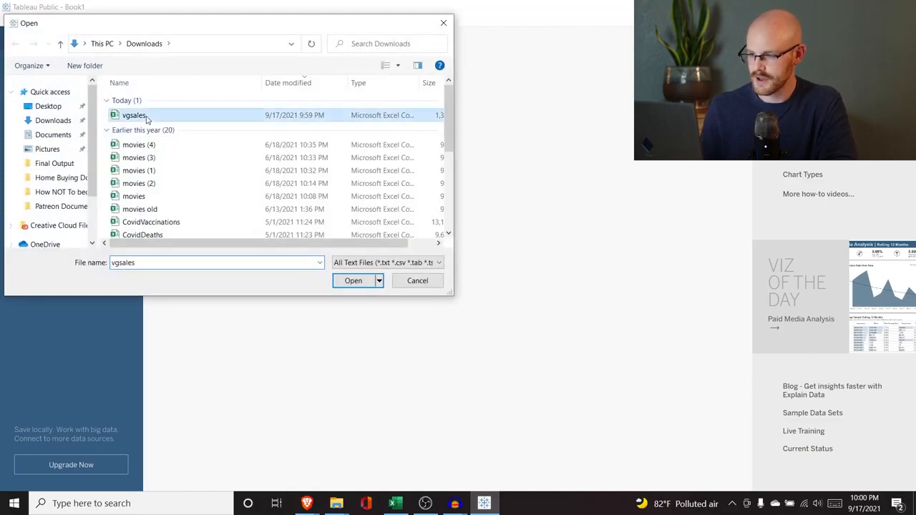
click(406, 281)
Step: In File Explorer, rename the vgsales file in the Downloads folder as vgsales_1
mouse_move(337, 501)
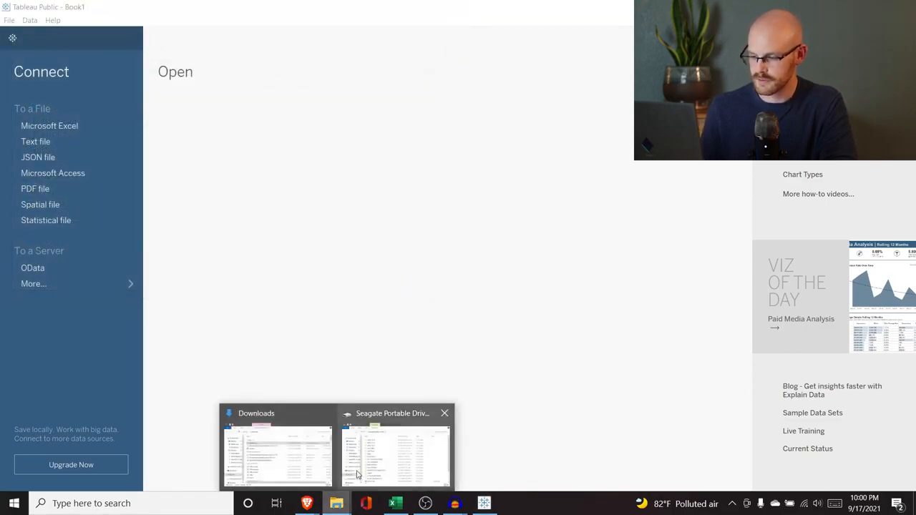
click(267, 448)
click(147, 188)
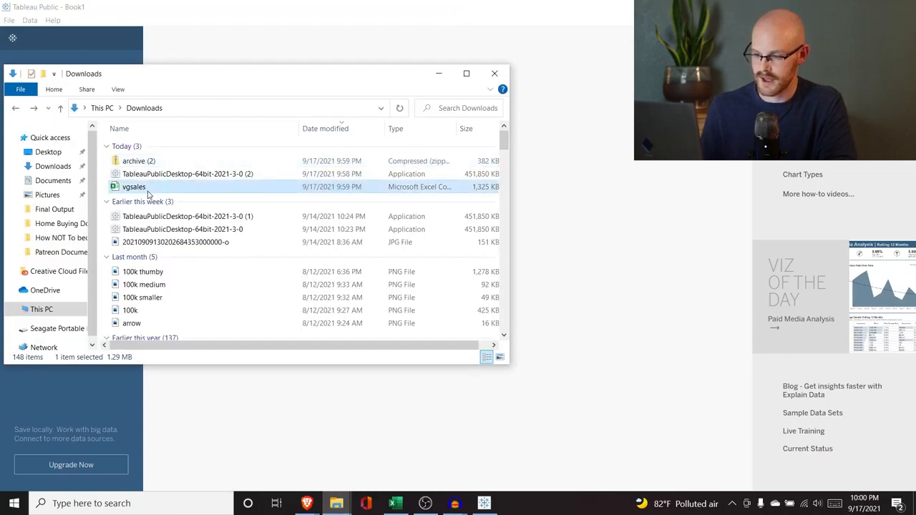
click(147, 188)
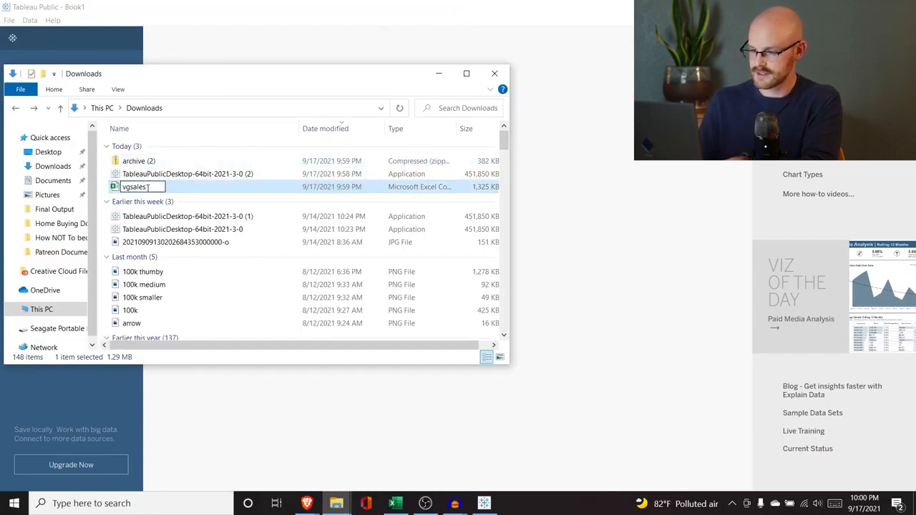
text(_1)
key(Return)
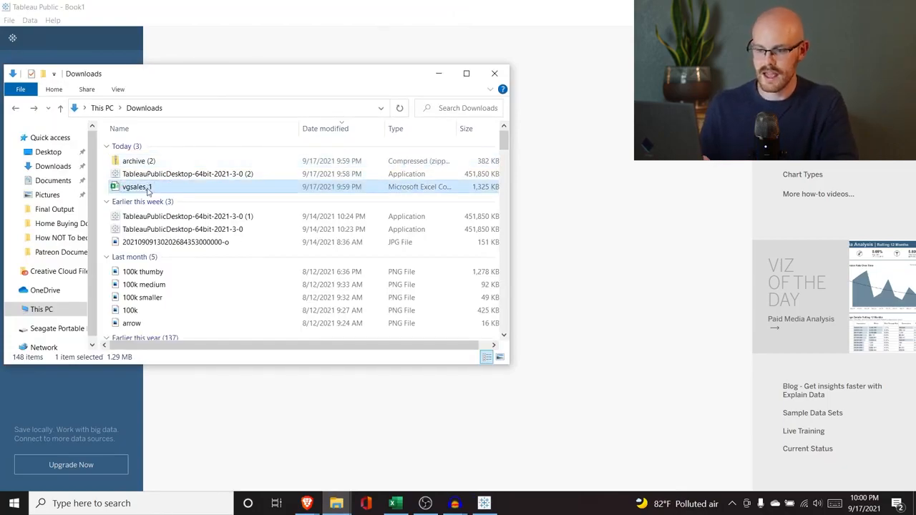
click(438, 75)
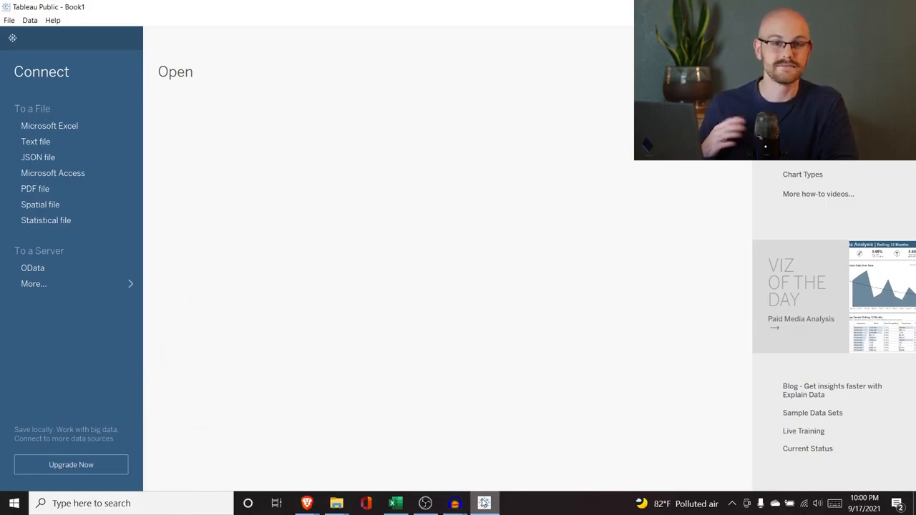
Step: Connect Tableau Public to the text file vgsales_1 from the Downloads folder
mouse_move(484, 504)
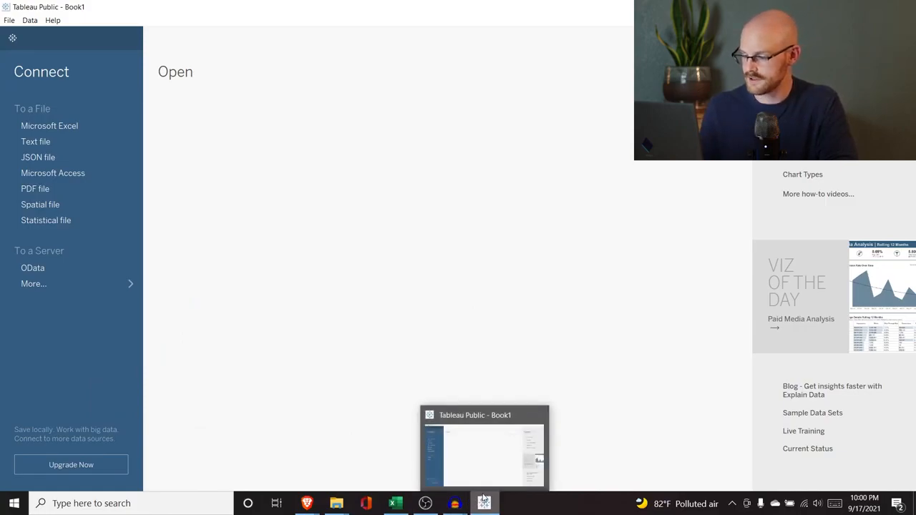
click(481, 465)
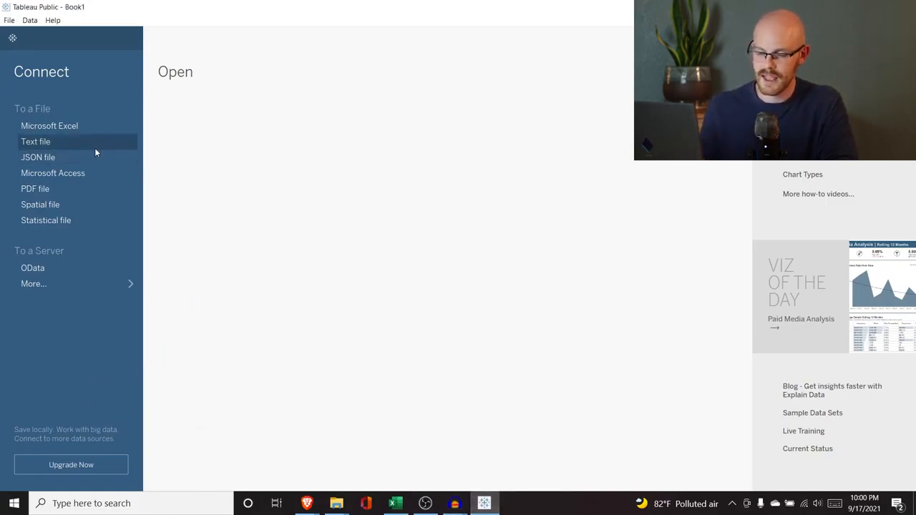
click(68, 141)
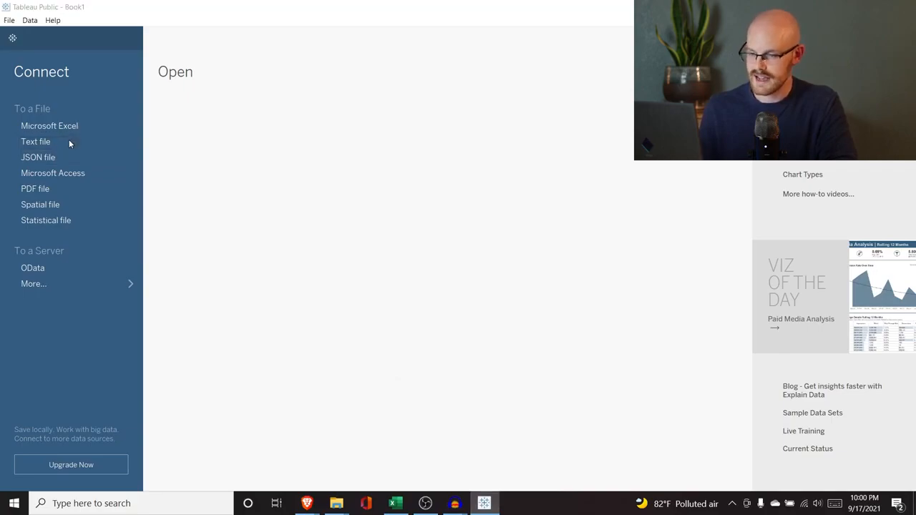
click(171, 118)
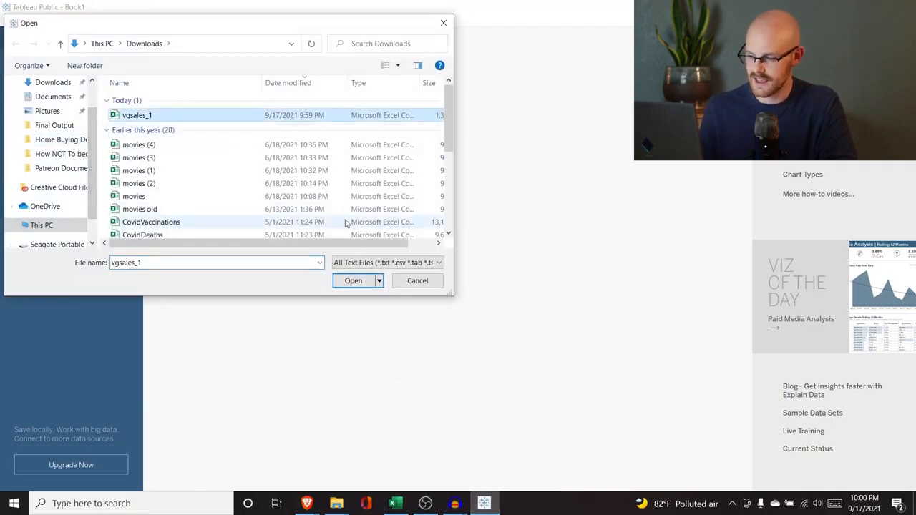
click(352, 283)
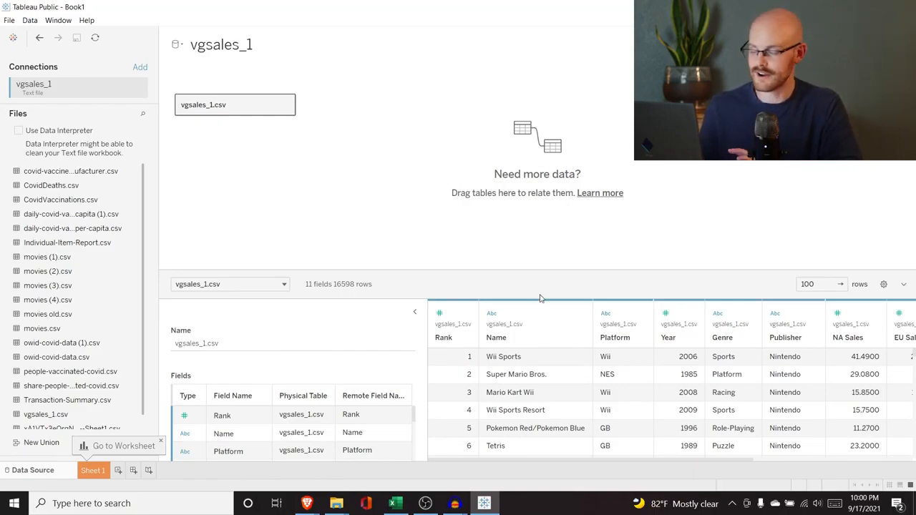
Step: Examine the vgsales_1.csv data source, reading its field list and the preview columns from Rank through Global Sales
scroll(550, 436, down, 1)
scroll(550, 437, up, 1)
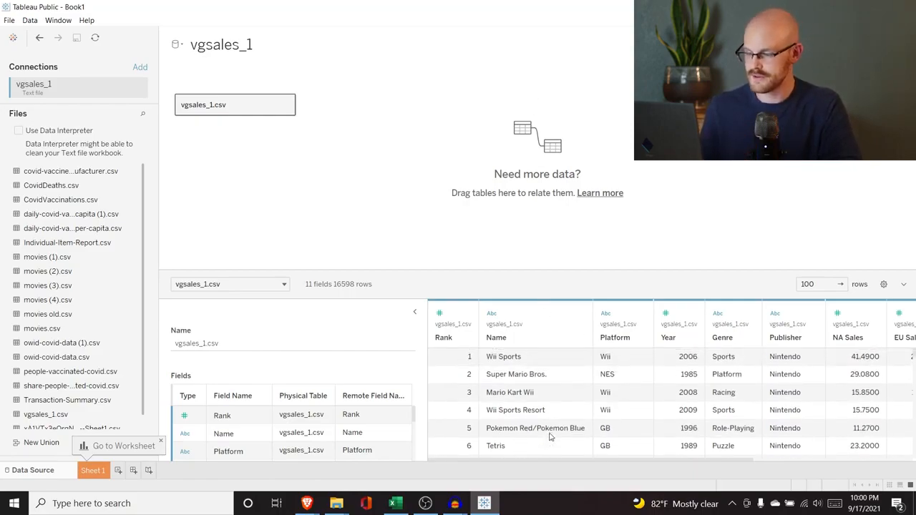
scroll(550, 437, right, 5)
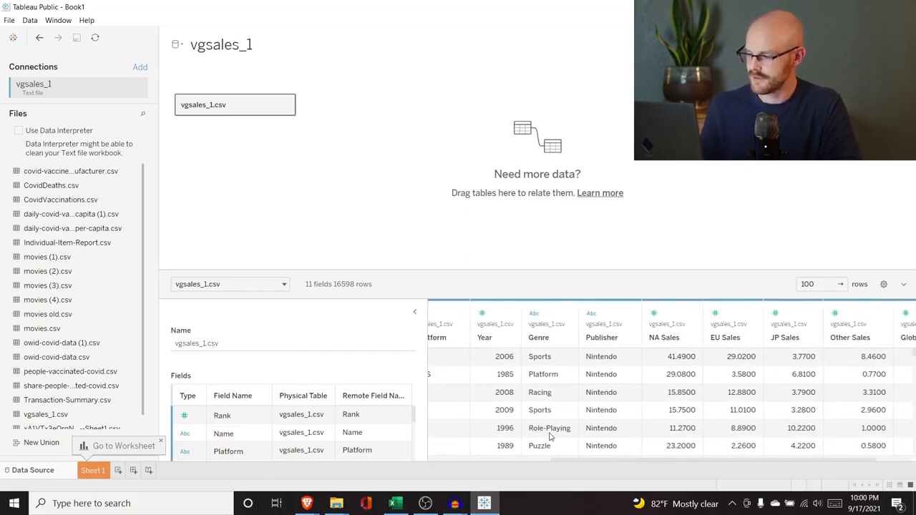
scroll(550, 437, left, 1)
scroll(550, 437, left, 3)
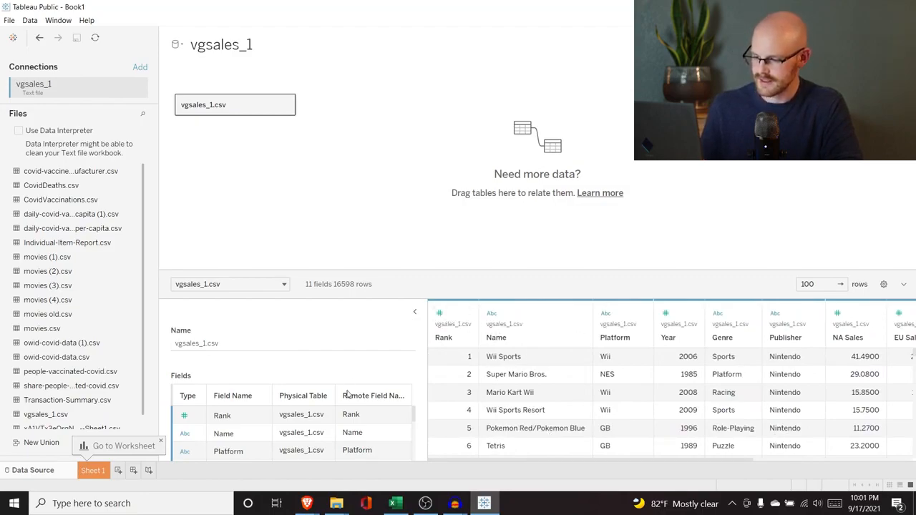
scroll(351, 435, down, 5)
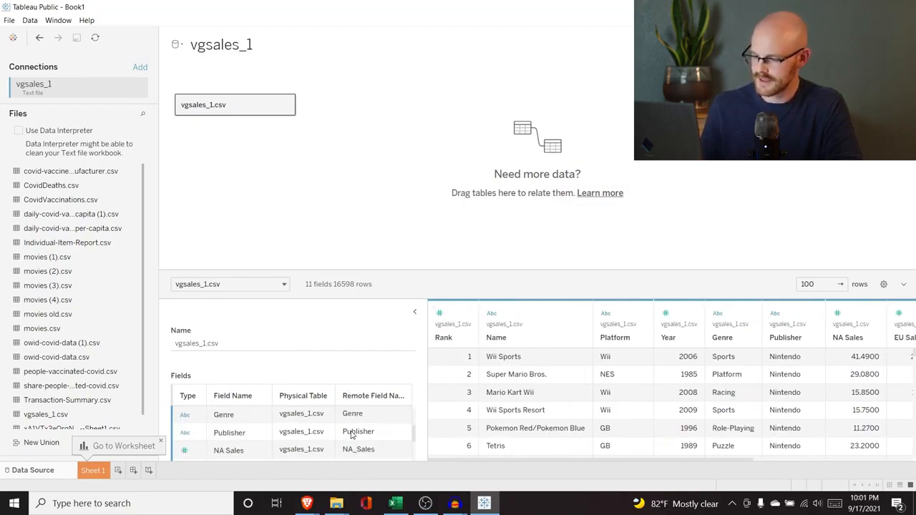
scroll(243, 439, up, 2)
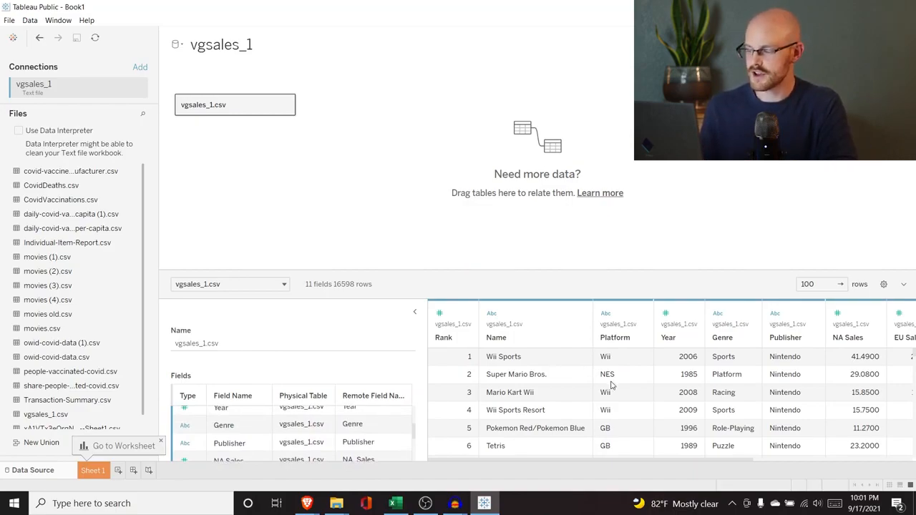
scroll(612, 385, right, 3)
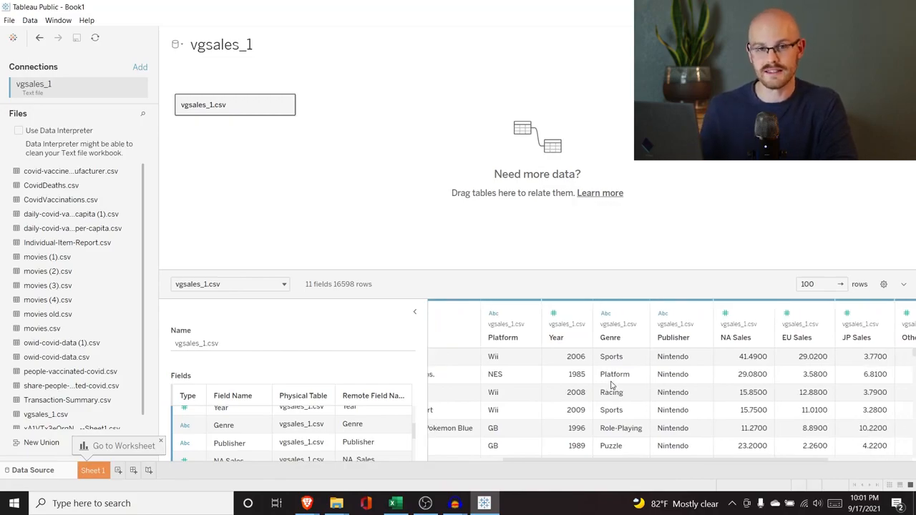
scroll(612, 385, right, 3)
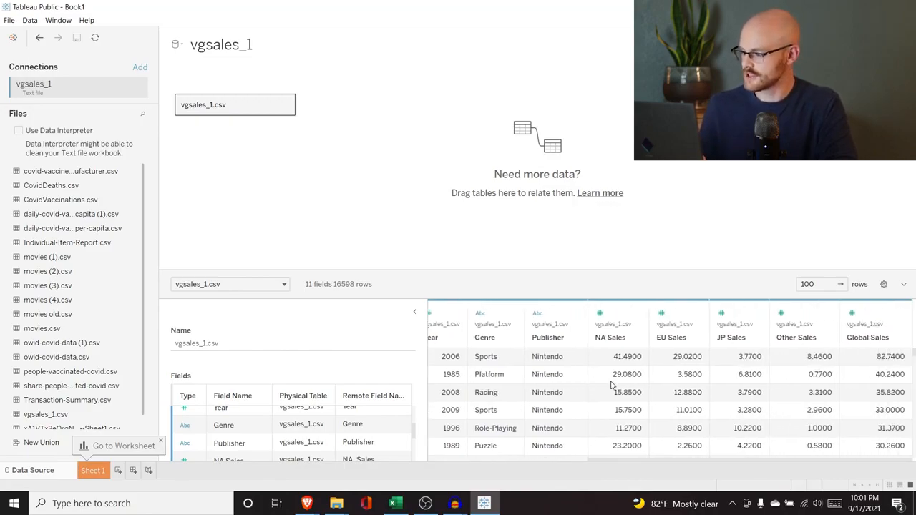
scroll(612, 385, left, 6)
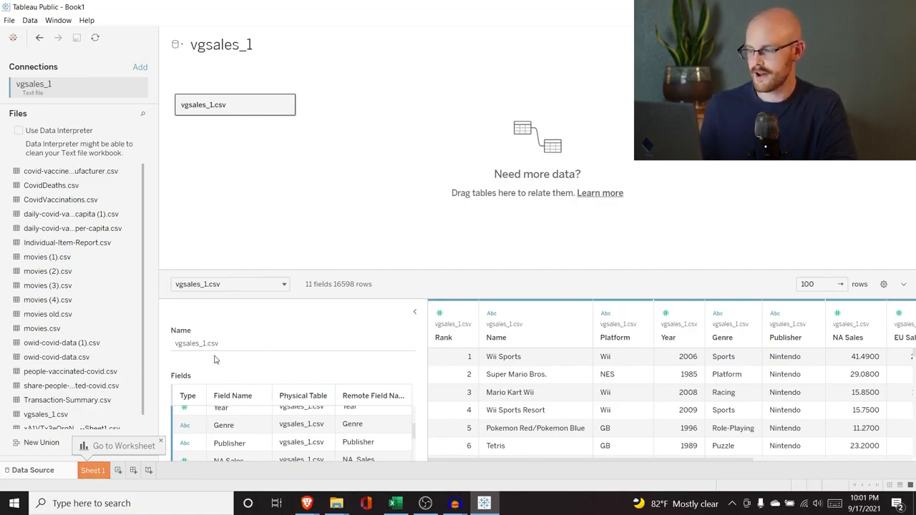
Step: Open the Sheet 1 worksheet and look over the Genre, Name and Platform fields
click(91, 473)
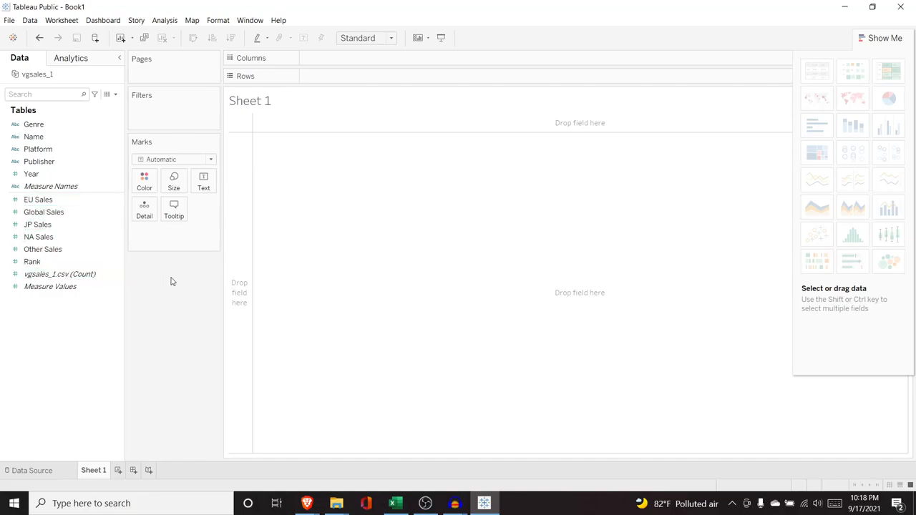
click(53, 124)
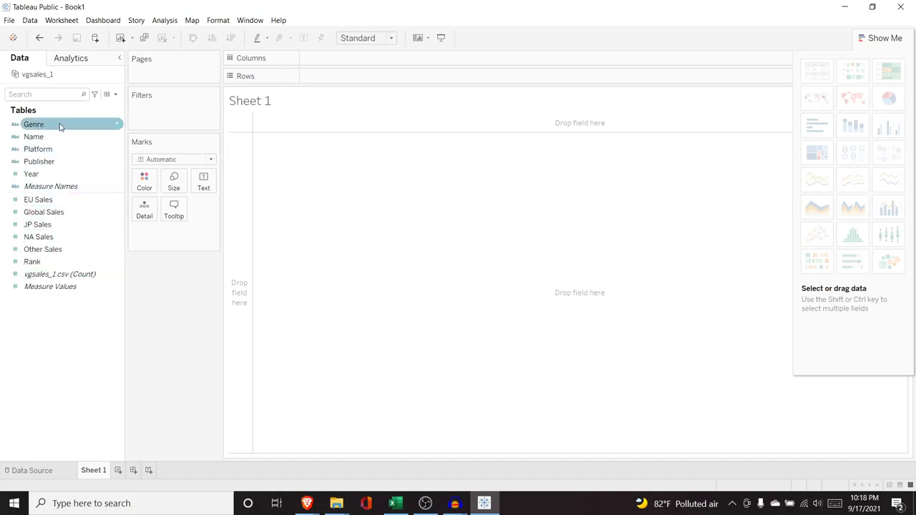
click(36, 136)
click(46, 149)
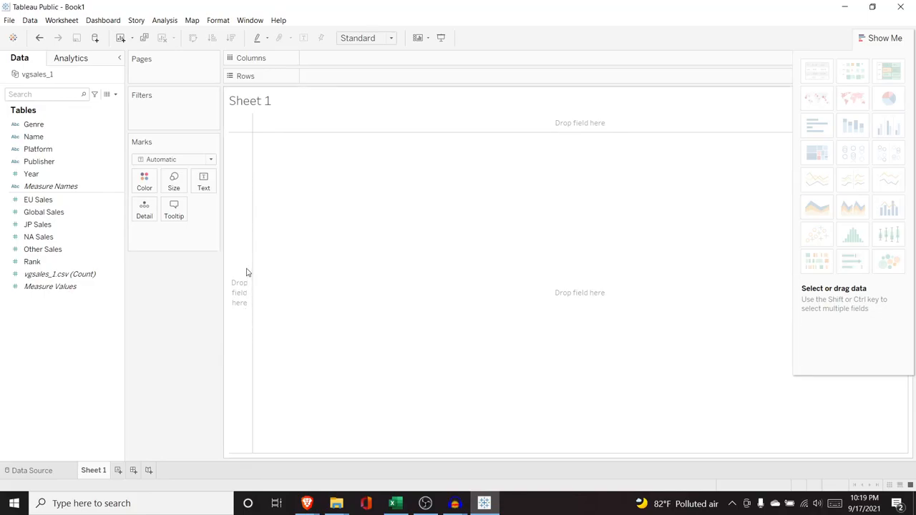
Step: Try Global Sales in the rows, in the columns and as a text mark, and clear it from the sheet
drag(63, 213, 242, 244)
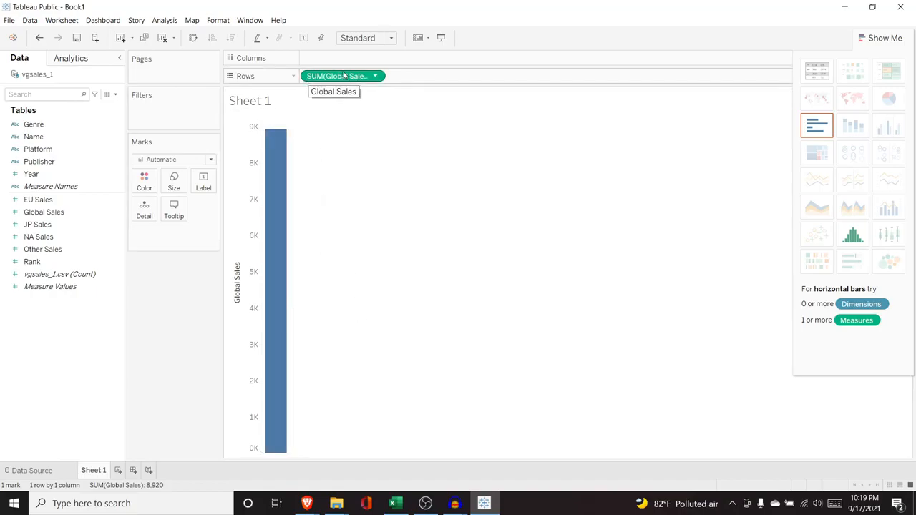
mouse_move(344, 78)
mouse_down()
mouse_move(43, 176)
mouse_move(56, 219)
mouse_move(392, 121)
mouse_up()
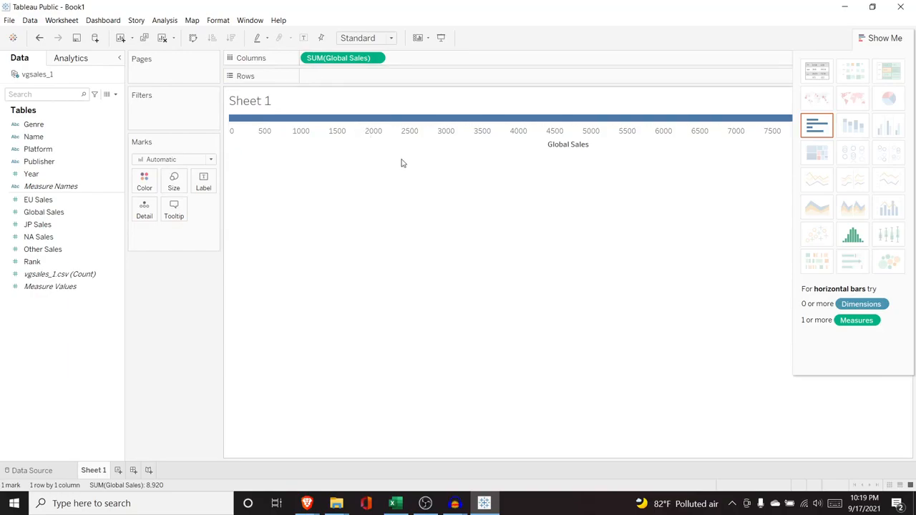
drag(321, 59, 344, 81)
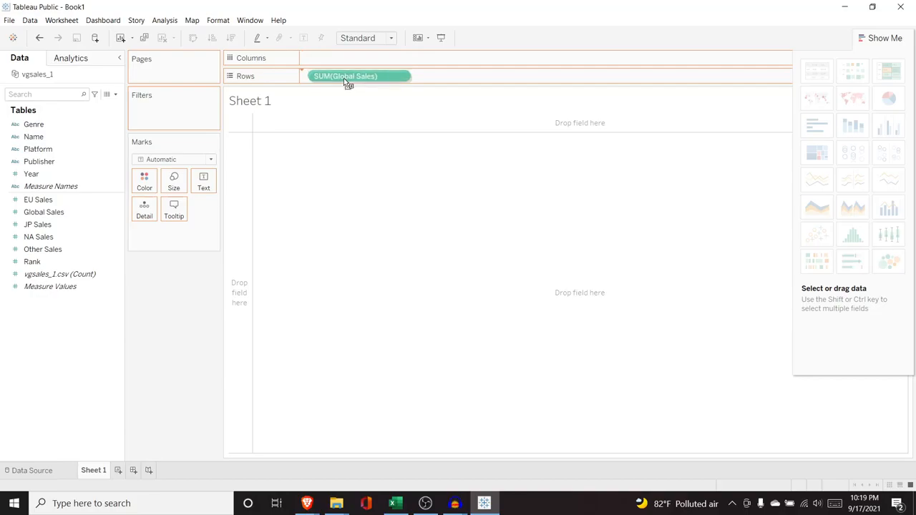
drag(343, 78, 461, 248)
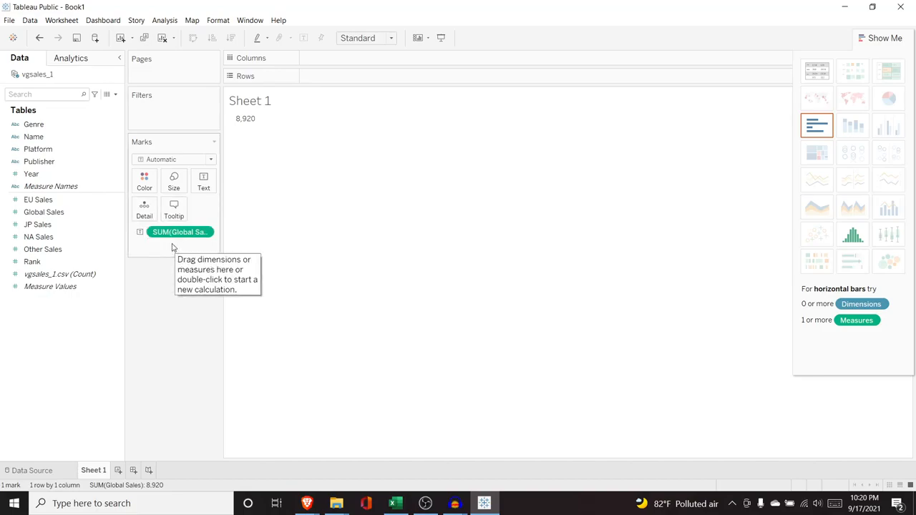
click(172, 233)
key(Delete)
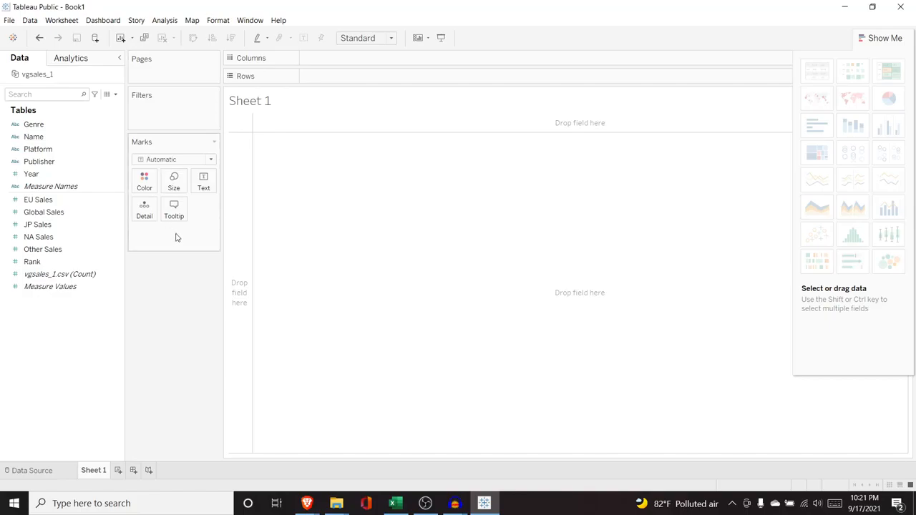
Step: Build a line chart of Global Sales over time with Global Sales in the rows and Year in the columns
drag(72, 214, 356, 79)
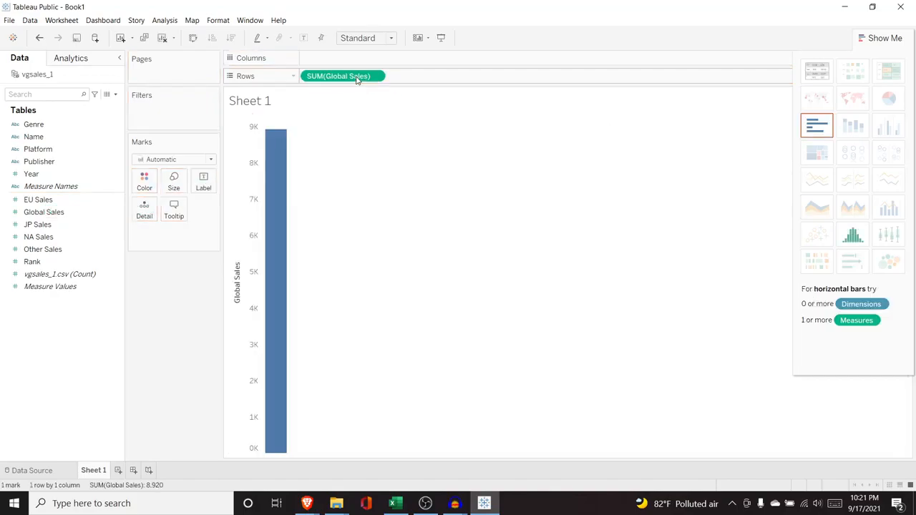
click(71, 169)
click(63, 177)
drag(63, 177, 351, 62)
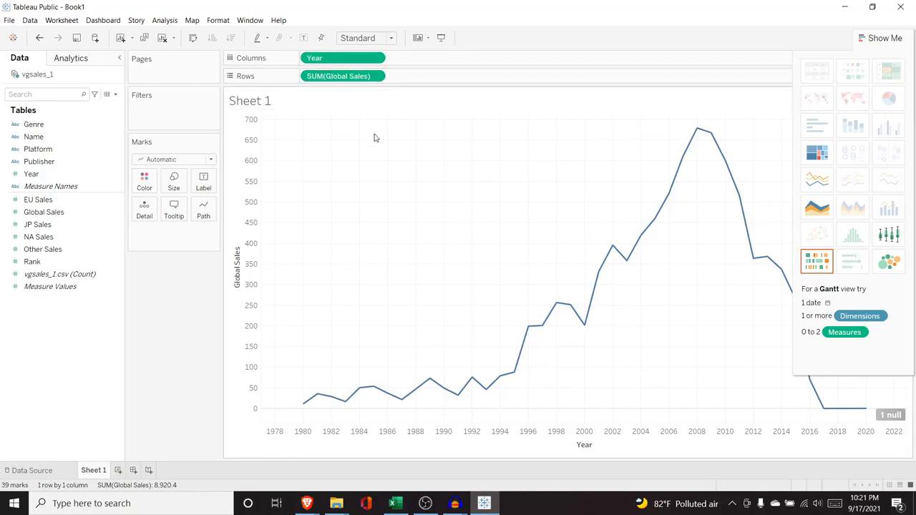
Step: Try splitting the chart by Genre in the columns and in the rows, and take Genre out again
click(64, 129)
drag(66, 129, 308, 58)
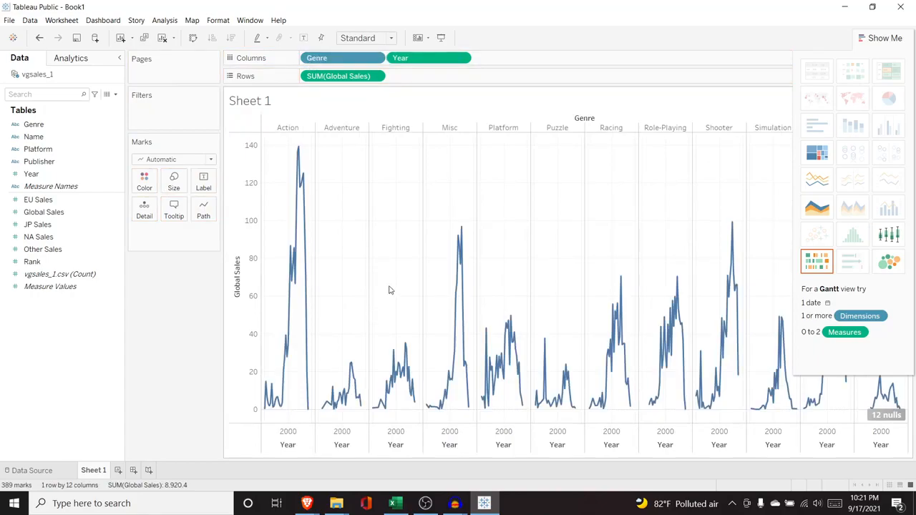
drag(318, 58, 317, 79)
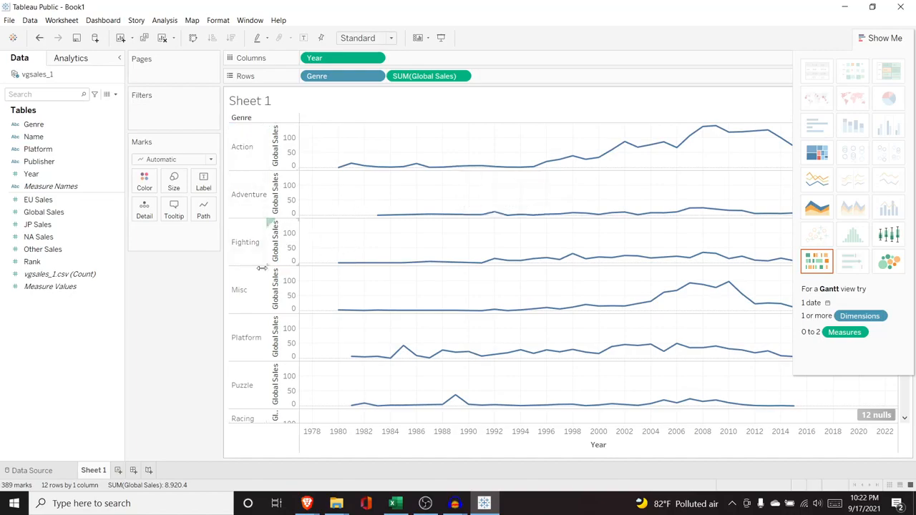
drag(324, 78, 59, 169)
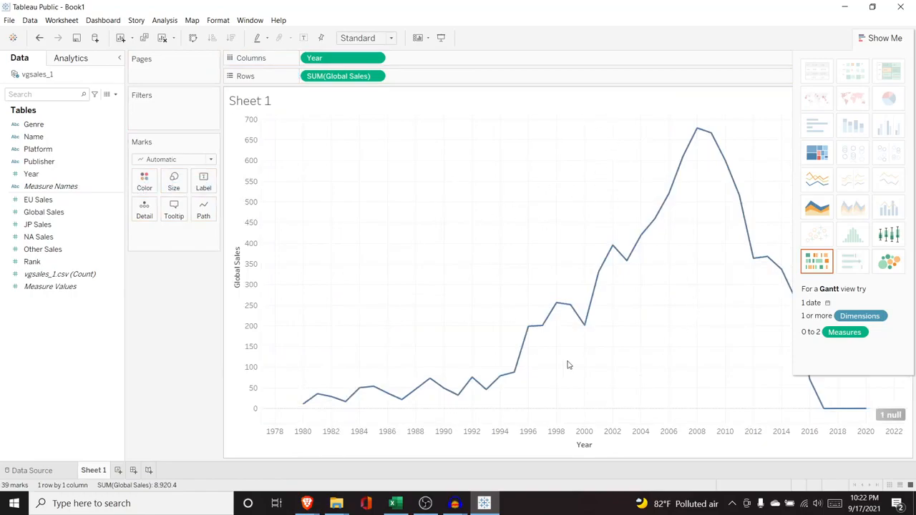
Step: Add Genre to the marks, close the chart type suggestions, and color the sales lines by Genre
drag(76, 127, 172, 240)
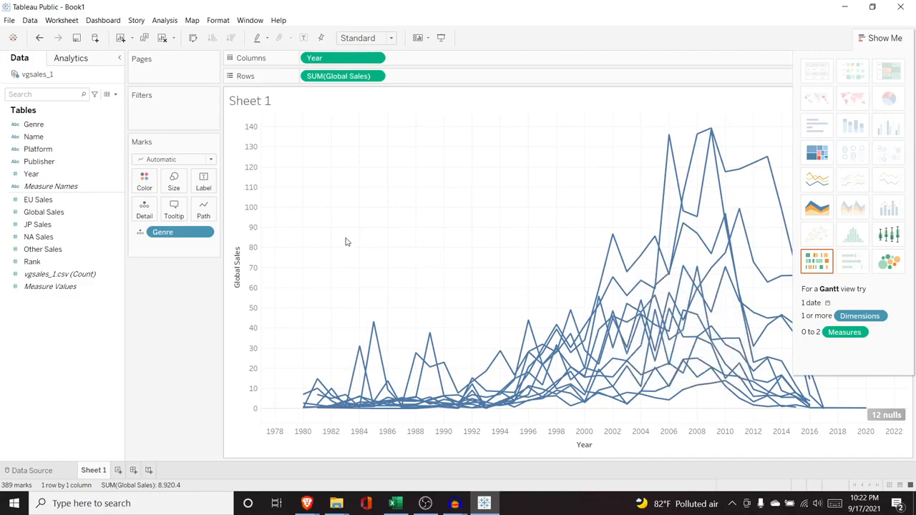
click(881, 37)
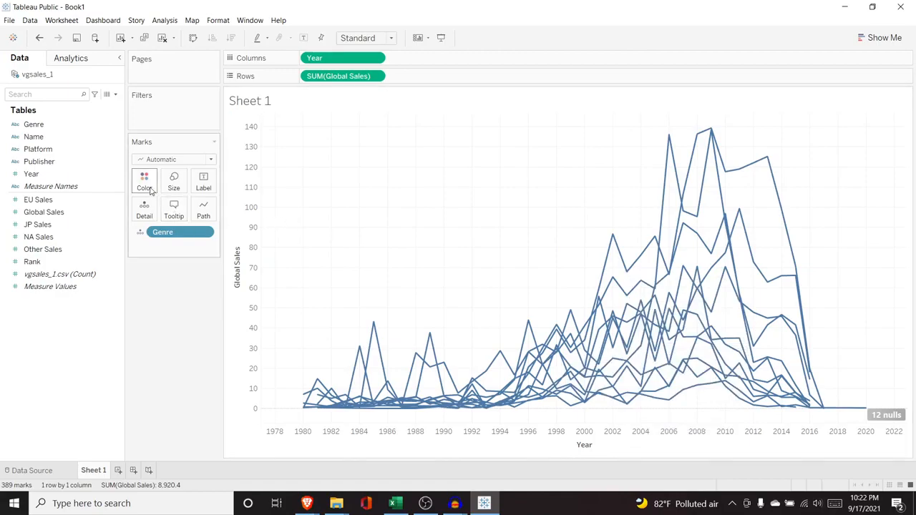
click(140, 232)
click(150, 246)
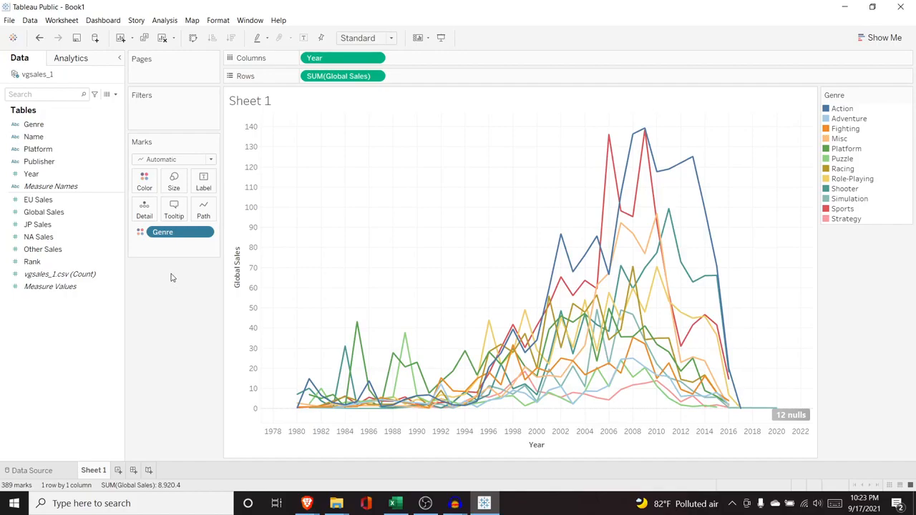
Step: Add Genre to the marks a second time as a label and keep mark labels shown on the lines
drag(43, 125, 180, 246)
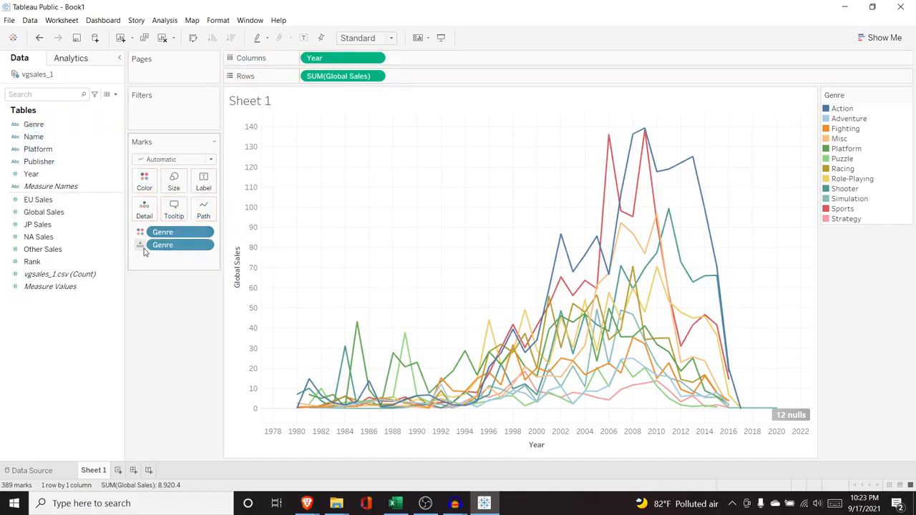
click(140, 245)
click(160, 271)
click(226, 206)
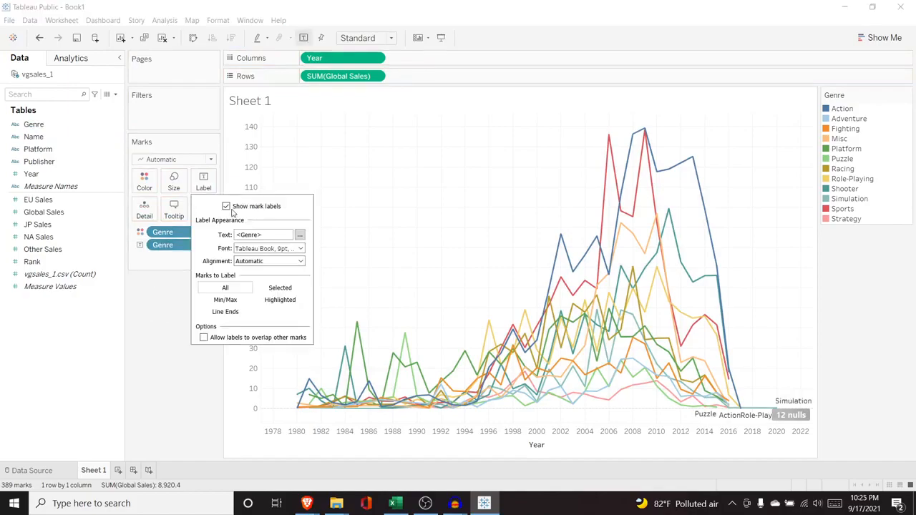
click(227, 206)
click(227, 206)
click(226, 206)
click(226, 206)
Step: Try orange for the genre labels' font, and set the font color to black
click(300, 249)
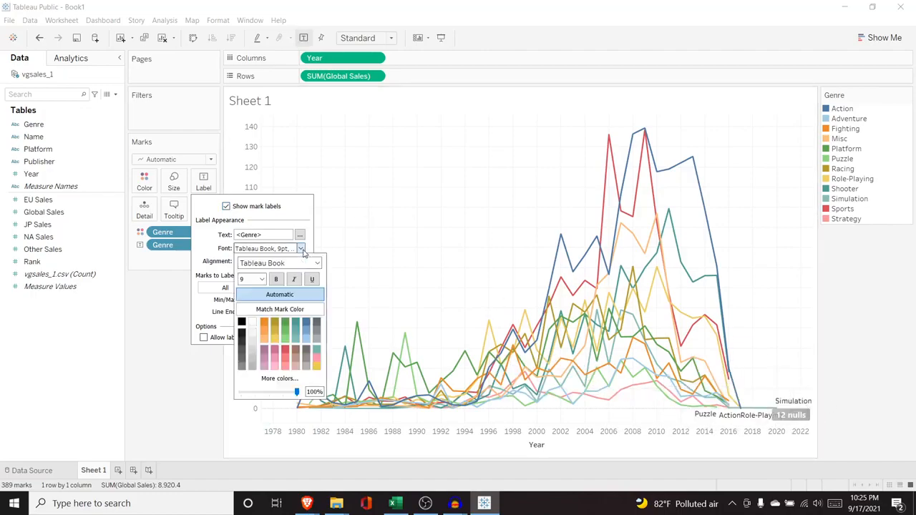
click(264, 323)
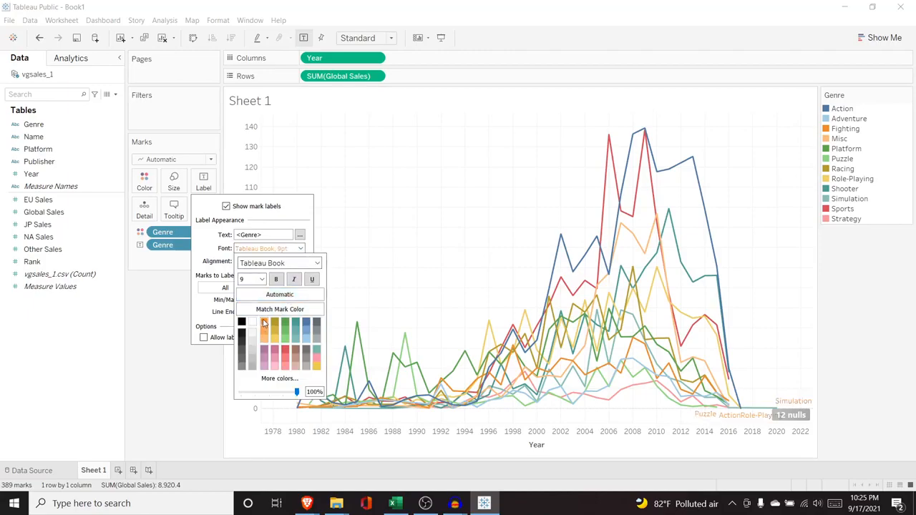
click(242, 323)
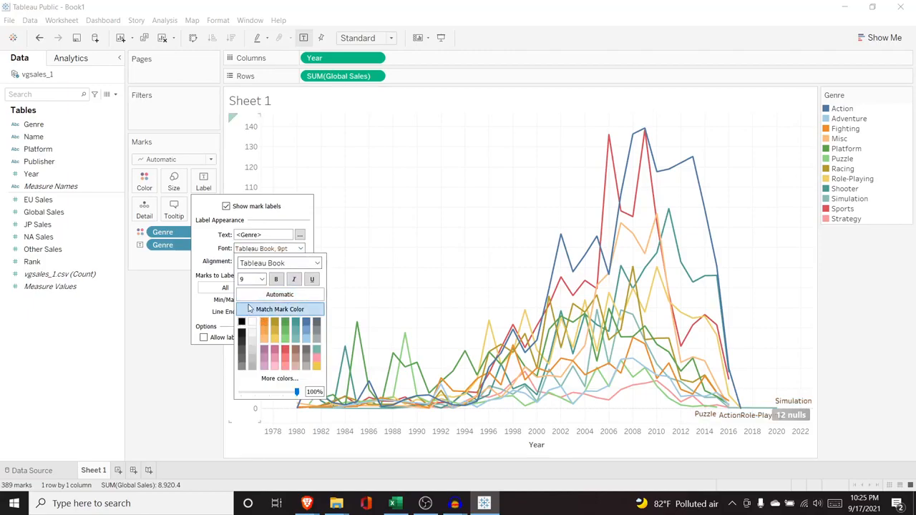
click(208, 257)
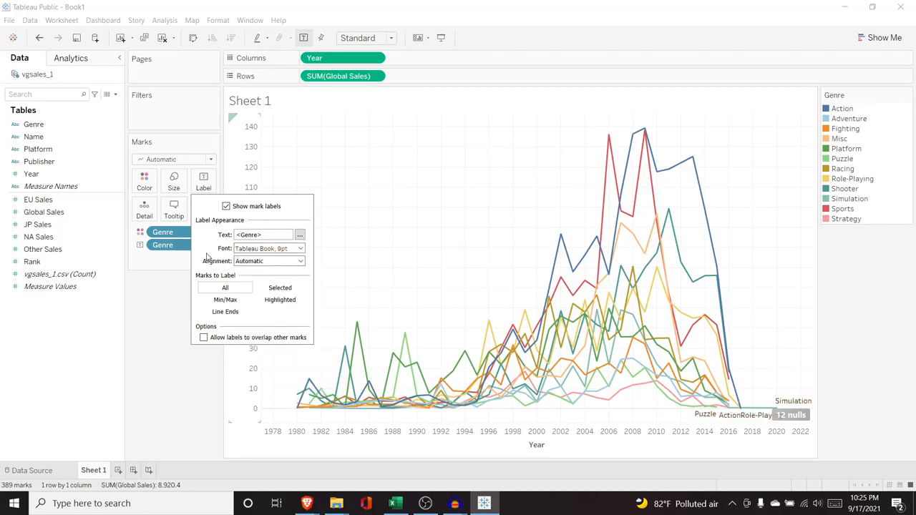
Step: Try labeling the minimum and maximum marks, then only marks selected in the chart, and return to labeling all marks
click(226, 300)
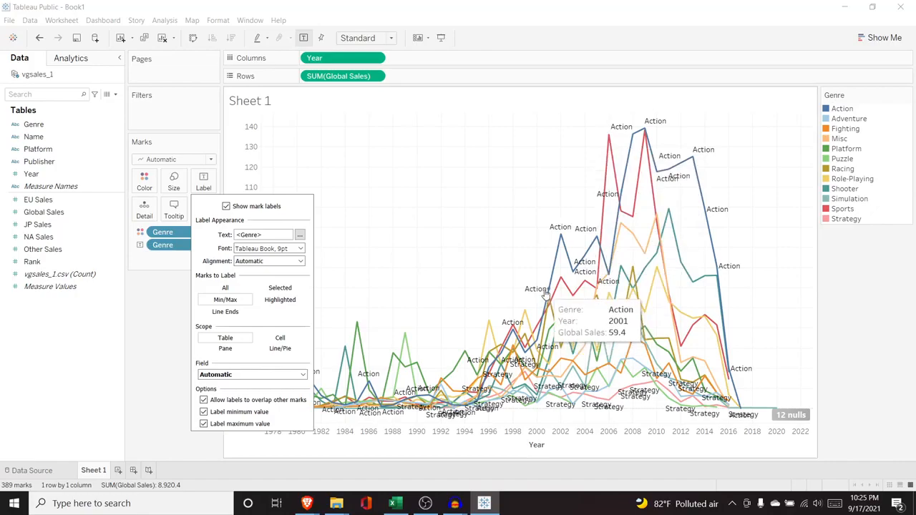
click(280, 288)
drag(505, 124, 761, 278)
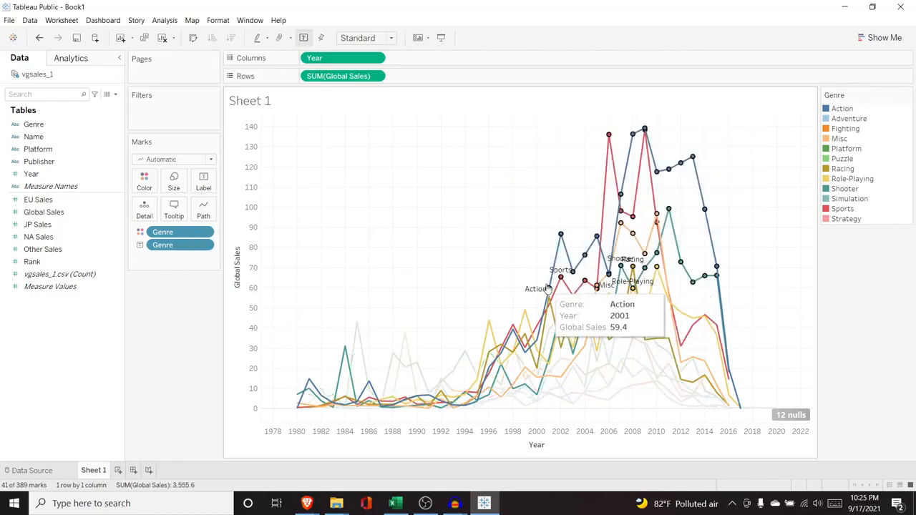
click(206, 190)
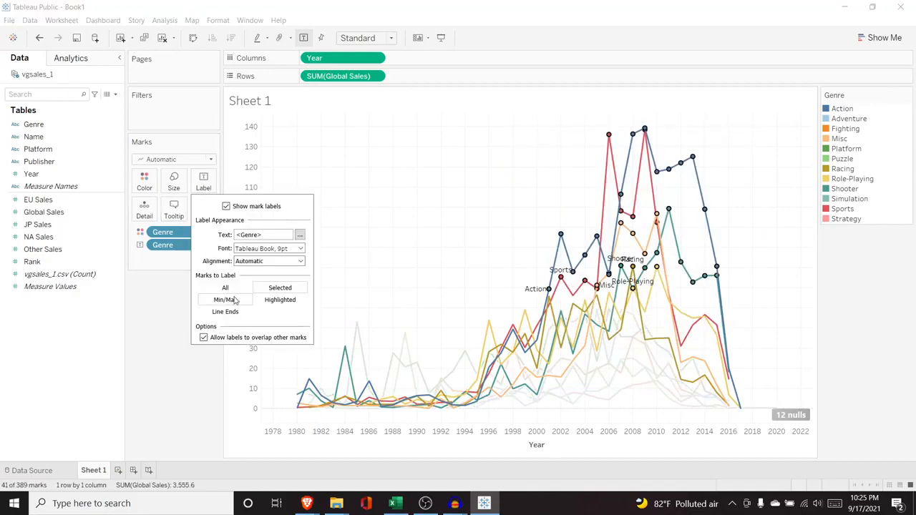
click(168, 297)
Step: Try the genre labels at the line ends, toggling the start and end labels off and back on
click(204, 183)
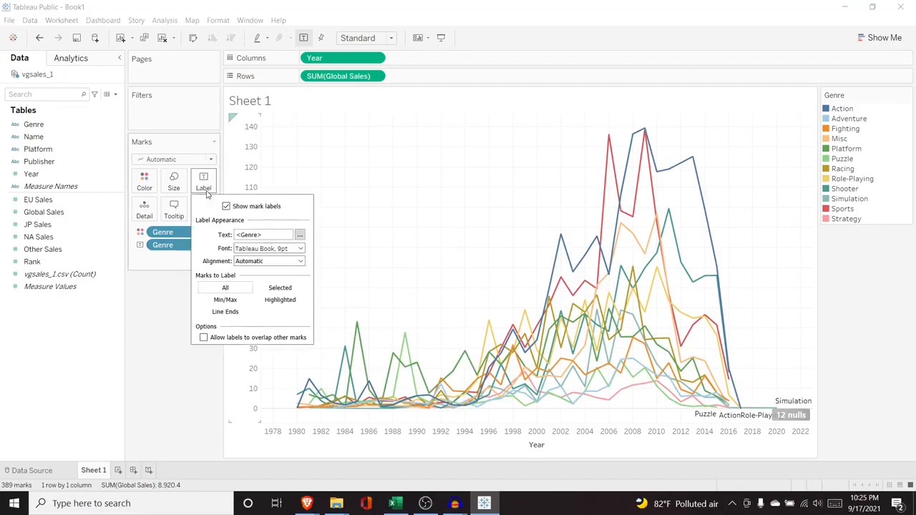
click(231, 313)
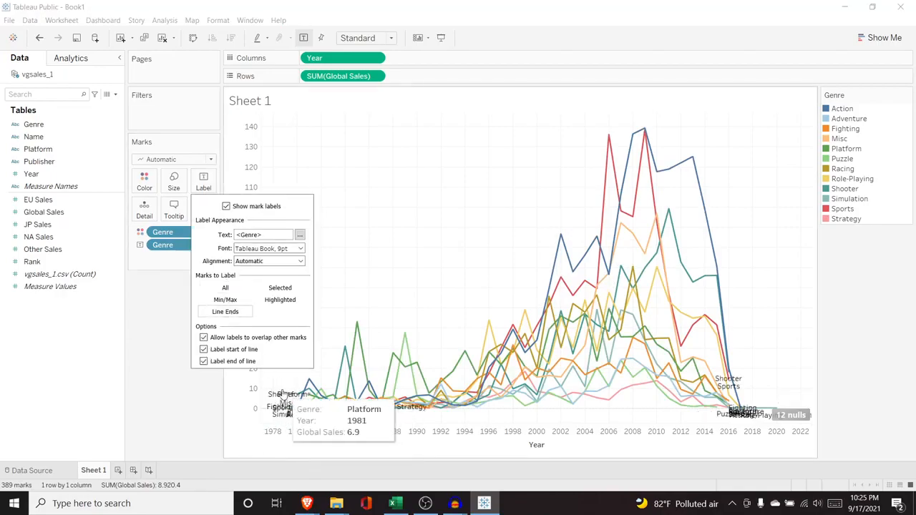
click(203, 350)
click(204, 362)
click(203, 349)
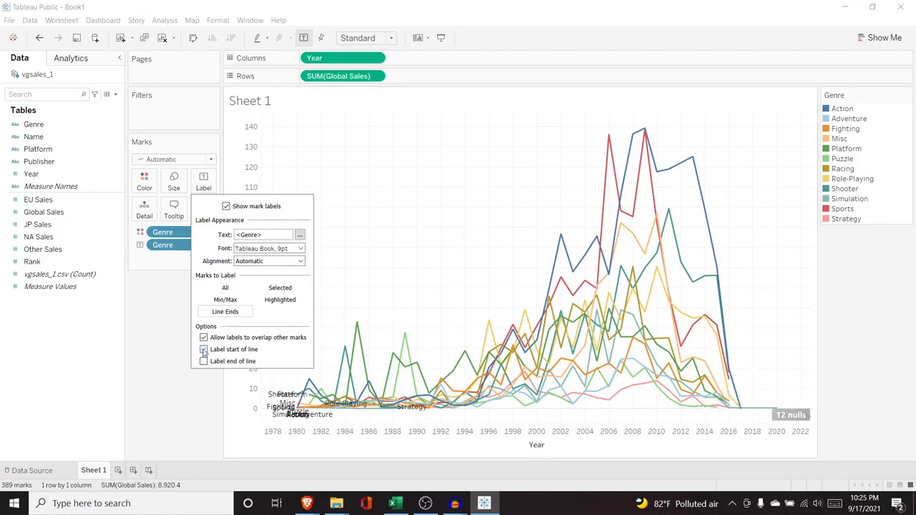
click(204, 362)
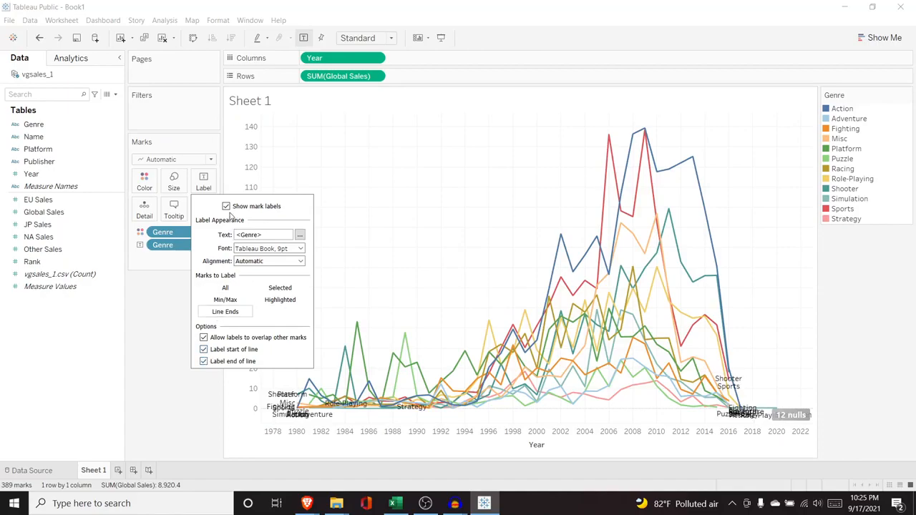
click(177, 262)
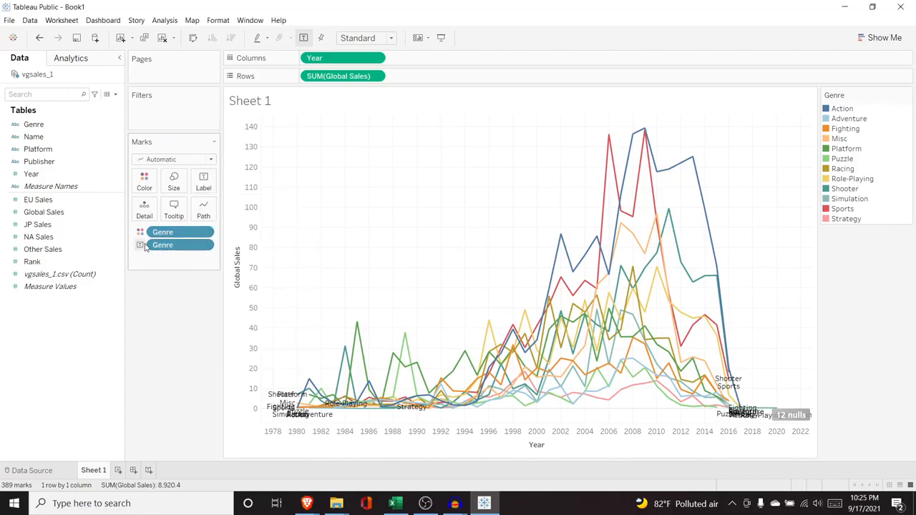
Step: Remove the Genre label from the marks and label the lines with Global Sales instead
drag(170, 248, 63, 139)
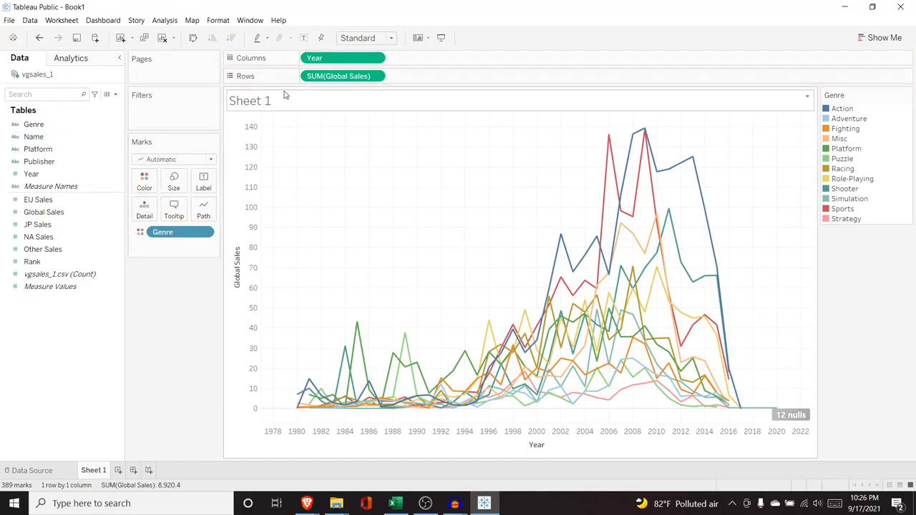
drag(76, 213, 185, 251)
click(141, 245)
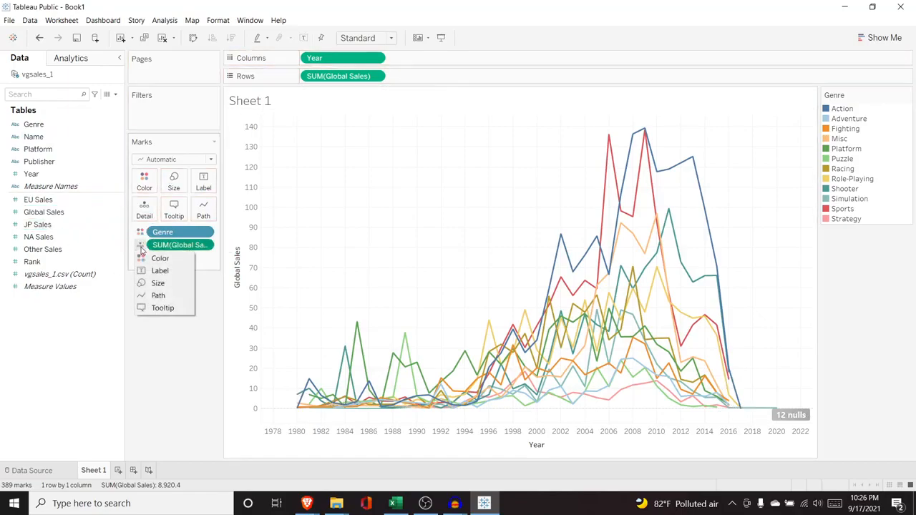
click(158, 271)
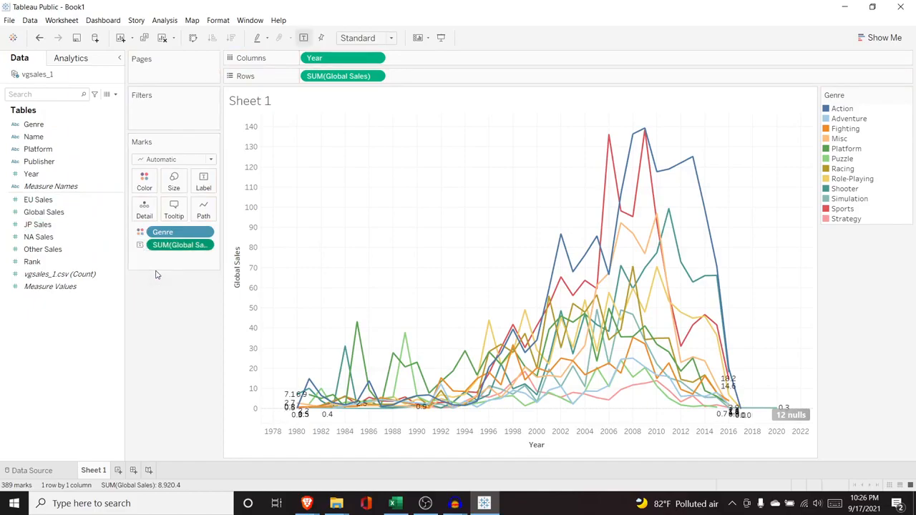
Step: Restrict the sales labels to the minimum and maximum marks, with the scope set to Line/Pie
click(205, 187)
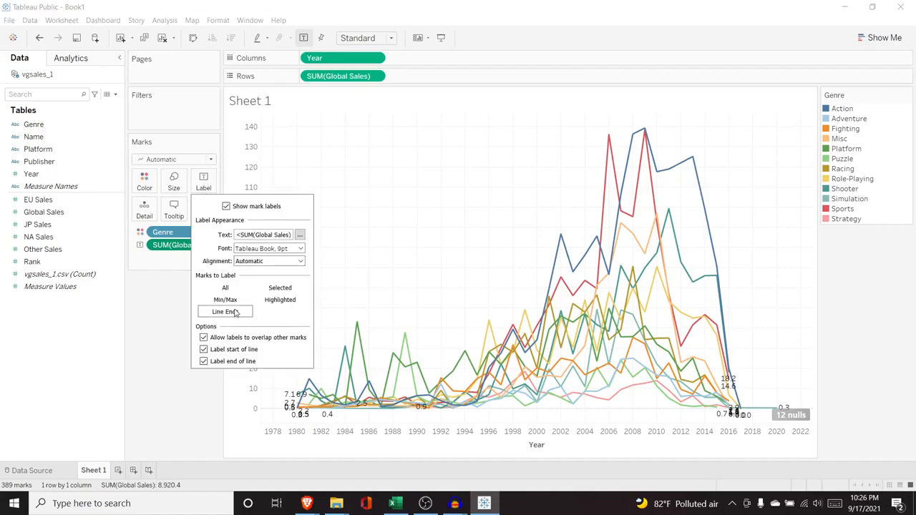
click(234, 301)
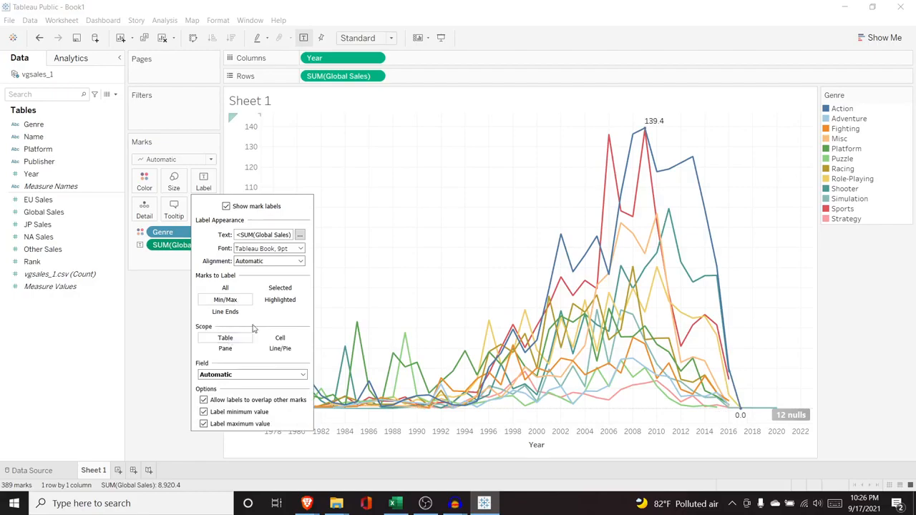
mouse_move(743, 416)
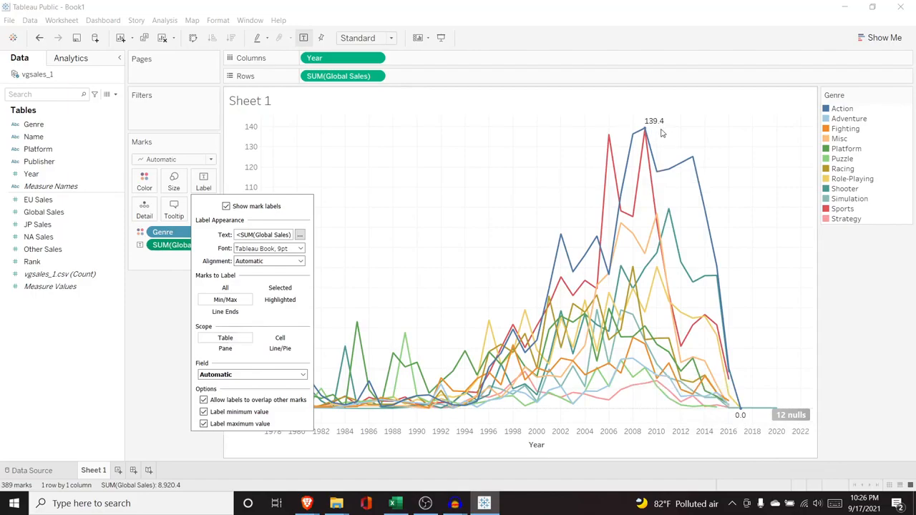
click(278, 349)
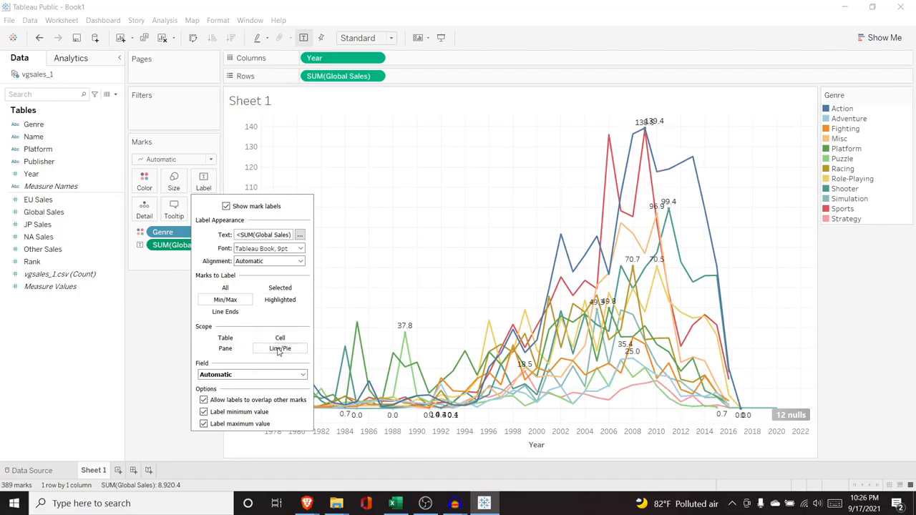
click(165, 334)
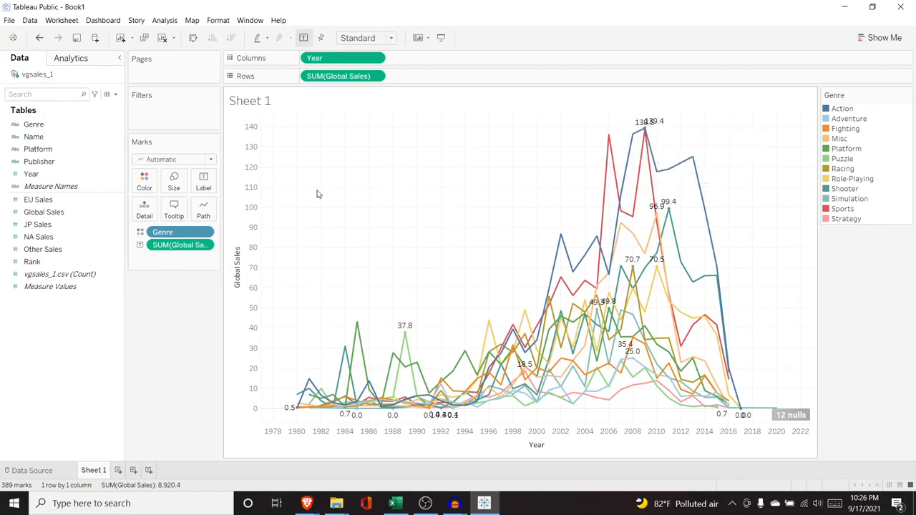
Step: Turn off the minimum value labels and keep only each line's maximum value labeled
click(204, 188)
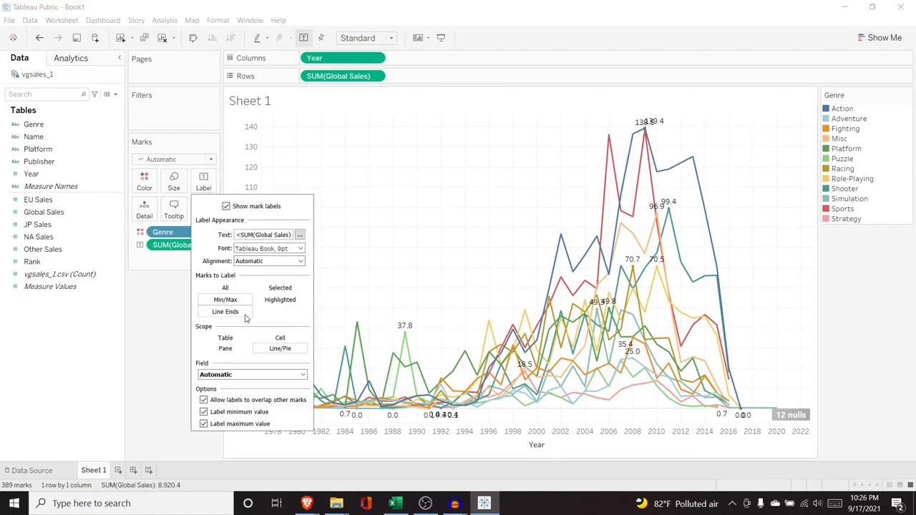
click(203, 412)
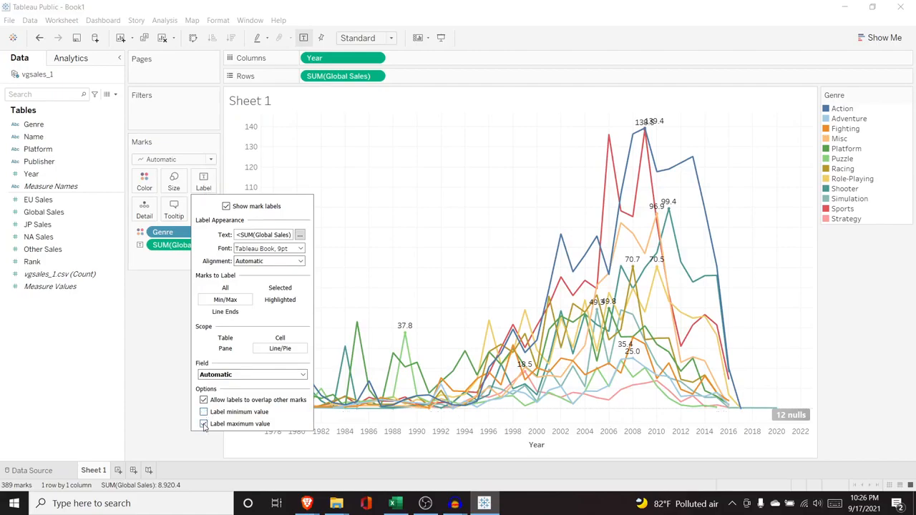
click(203, 424)
click(203, 412)
click(204, 424)
click(203, 412)
click(171, 332)
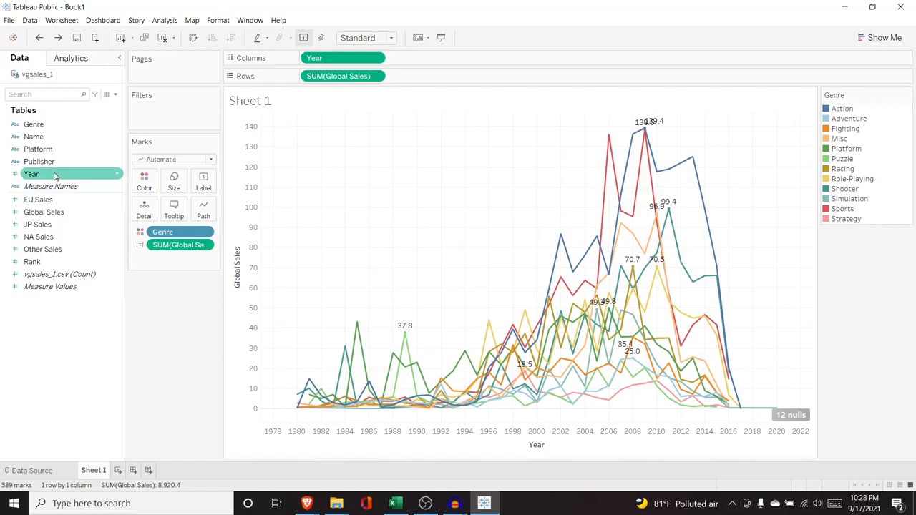
Step: Try adding Year to the marks as a second label, and take it out again
drag(89, 174, 151, 258)
click(141, 259)
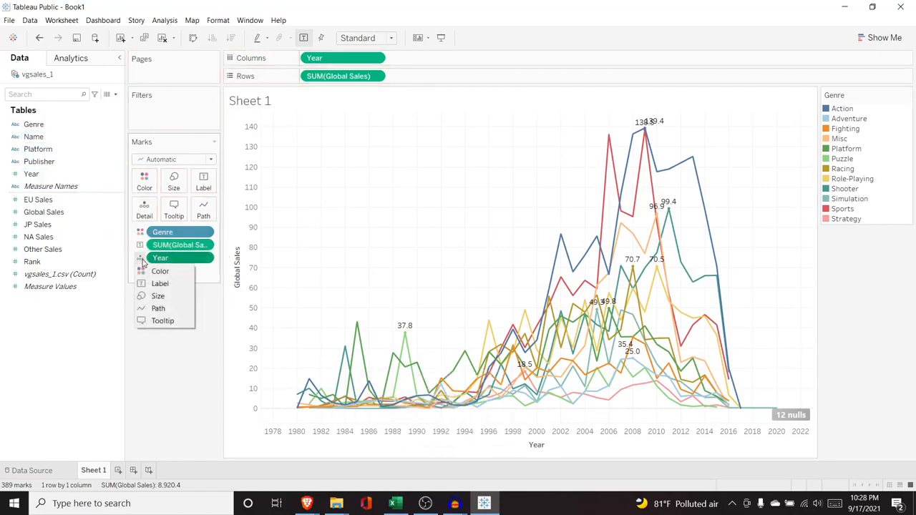
click(159, 284)
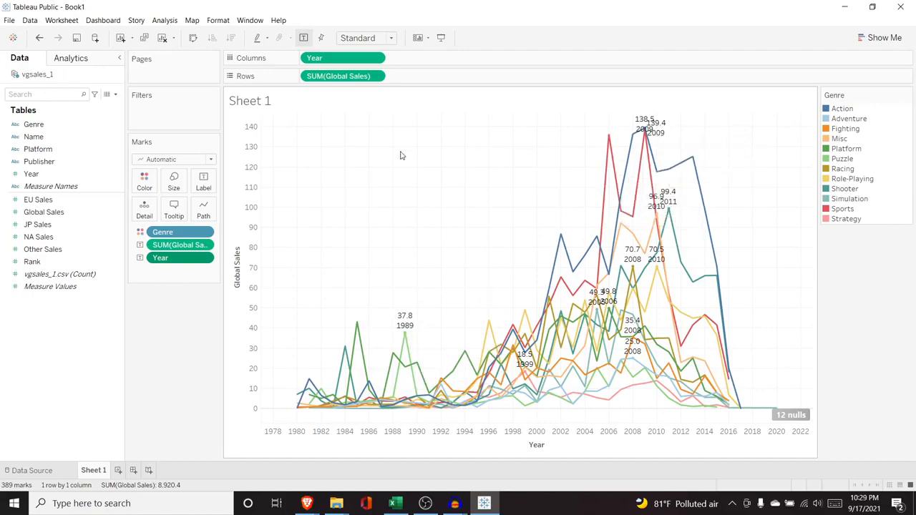
drag(180, 259, 68, 177)
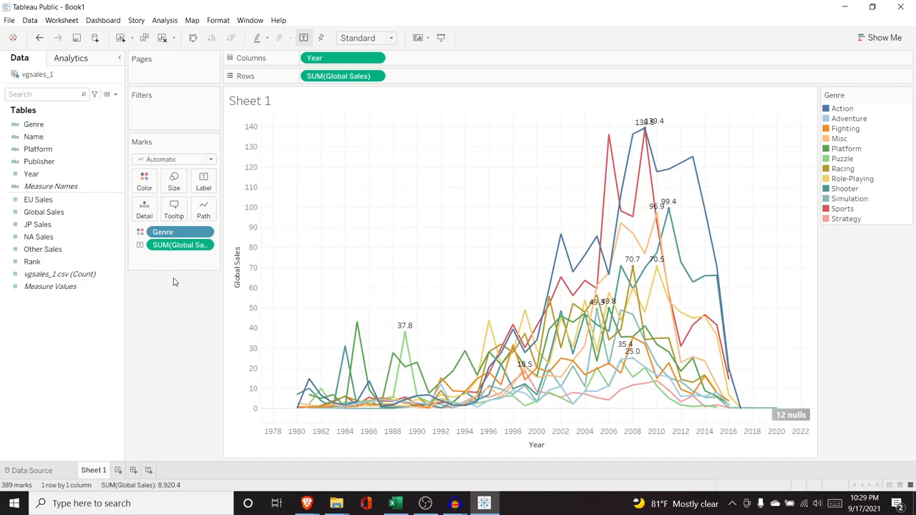
Step: Add a Platform filter with all platforms selected and show the filter beside the chart
drag(43, 149, 132, 107)
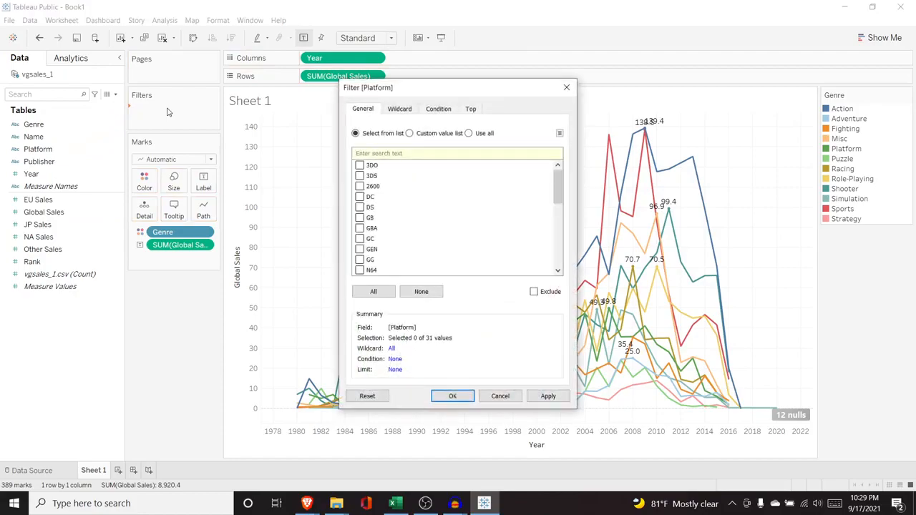
mouse_move(559, 182)
mouse_down()
mouse_move(560, 243)
mouse_move(559, 167)
mouse_up()
click(373, 290)
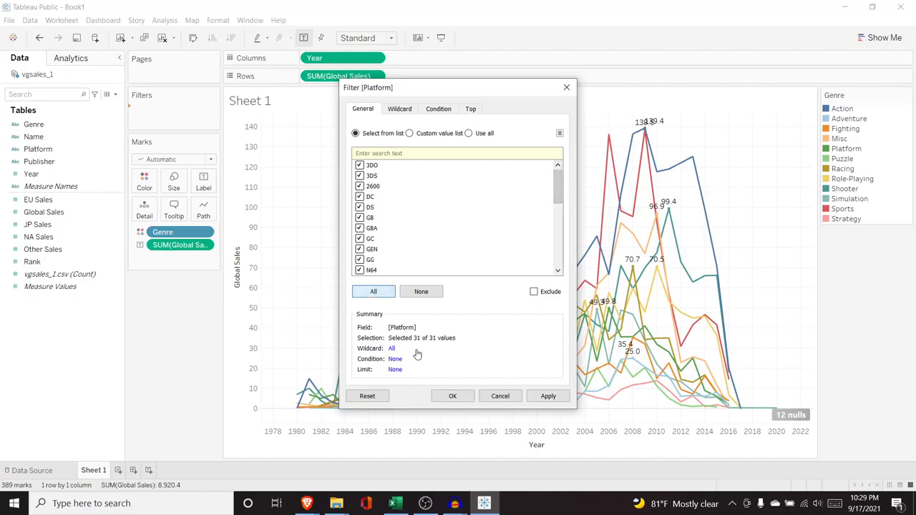
click(539, 401)
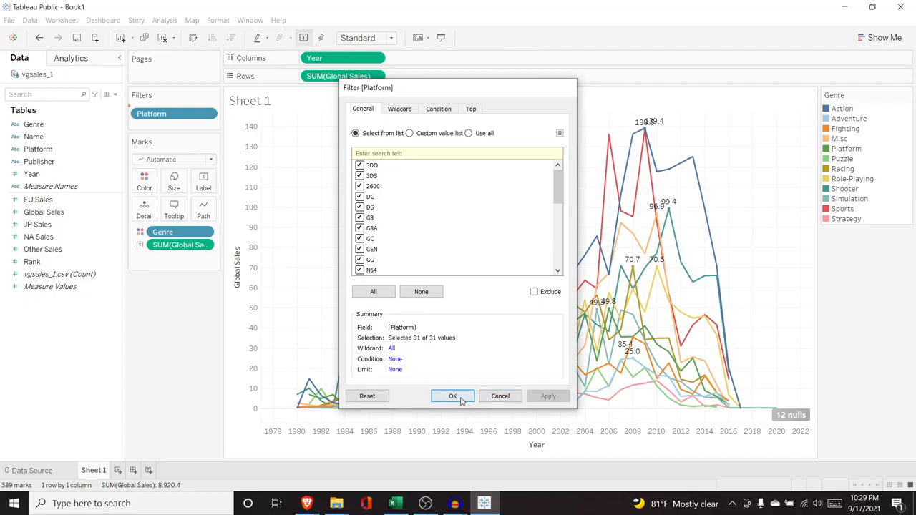
click(462, 398)
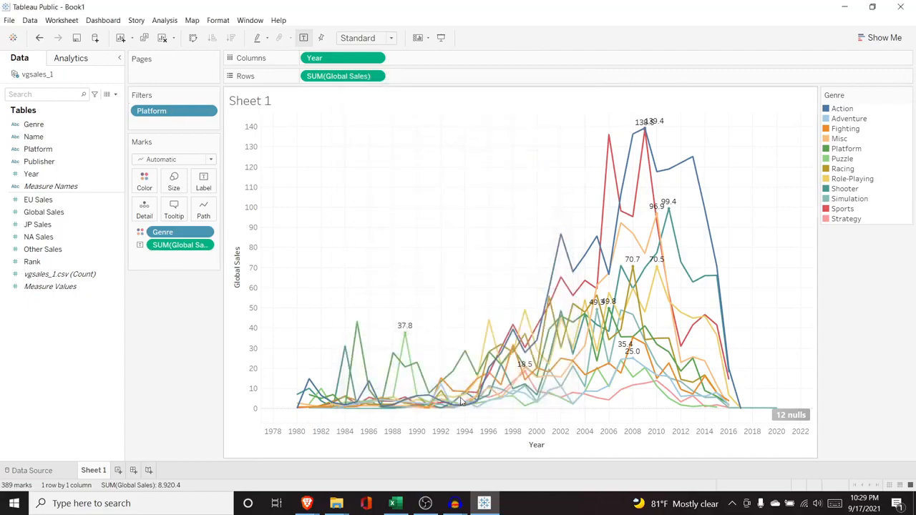
click(208, 113)
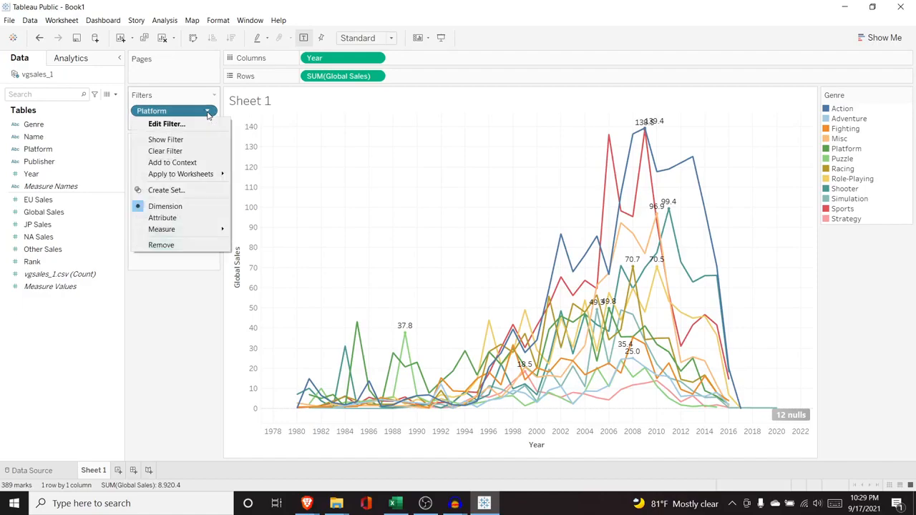
click(191, 139)
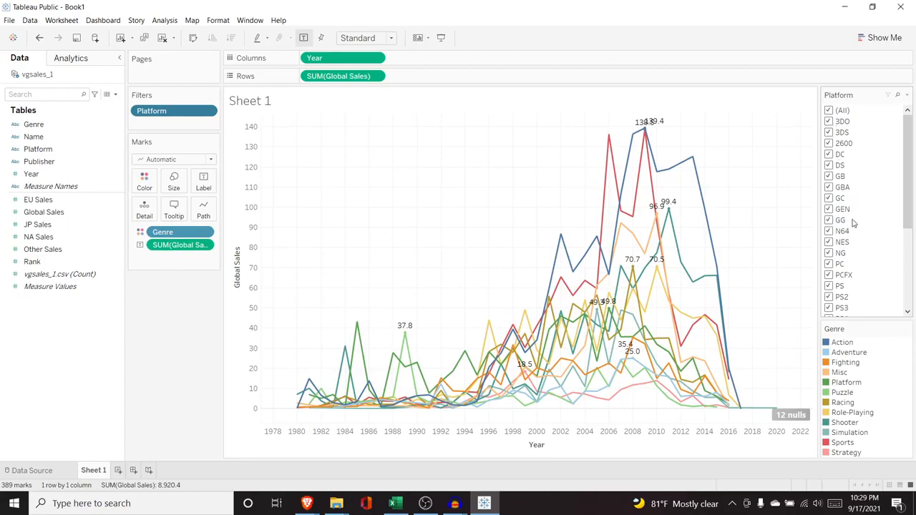
Step: Try excluding PS, PS2, PS3 and PS4 with the Platform filter, and clear the filter again
drag(906, 201, 907, 255)
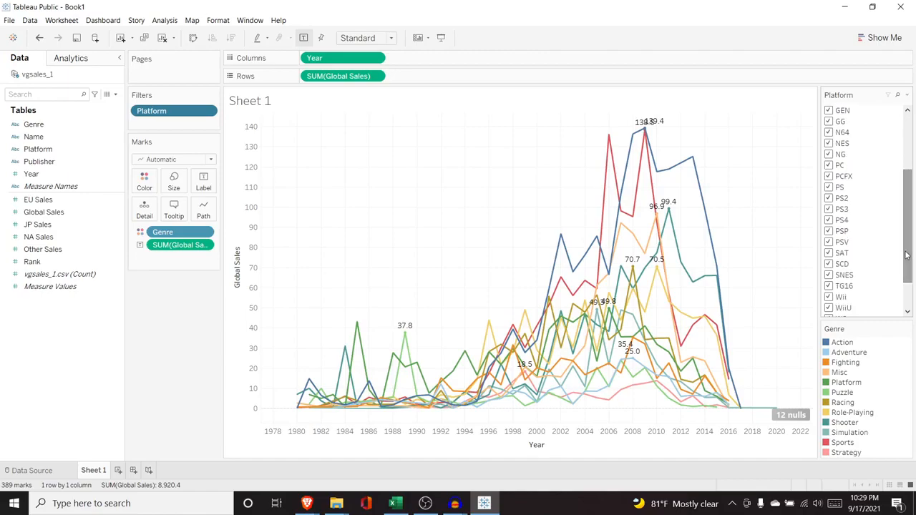
click(828, 188)
click(829, 198)
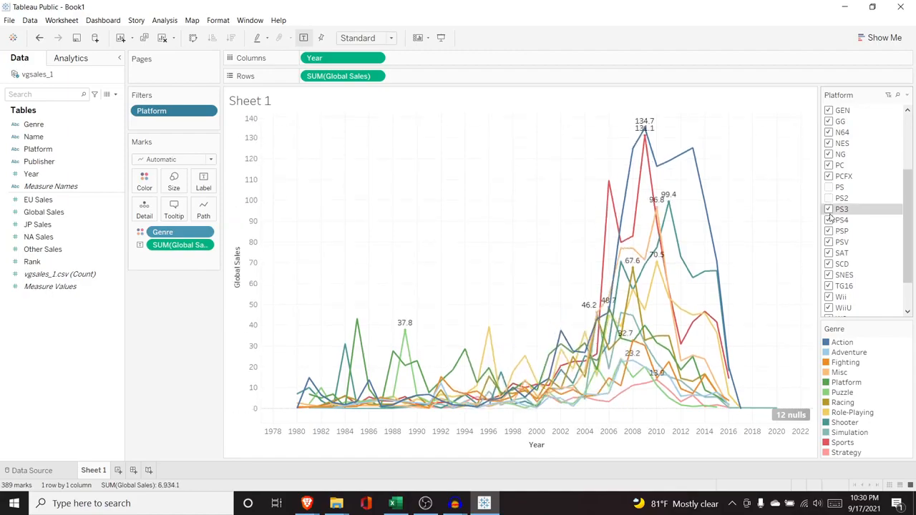
click(829, 209)
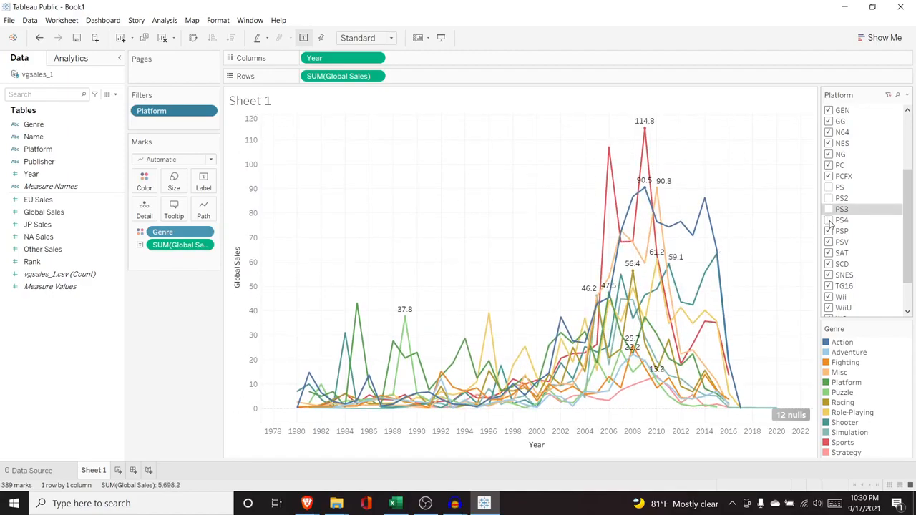
click(829, 220)
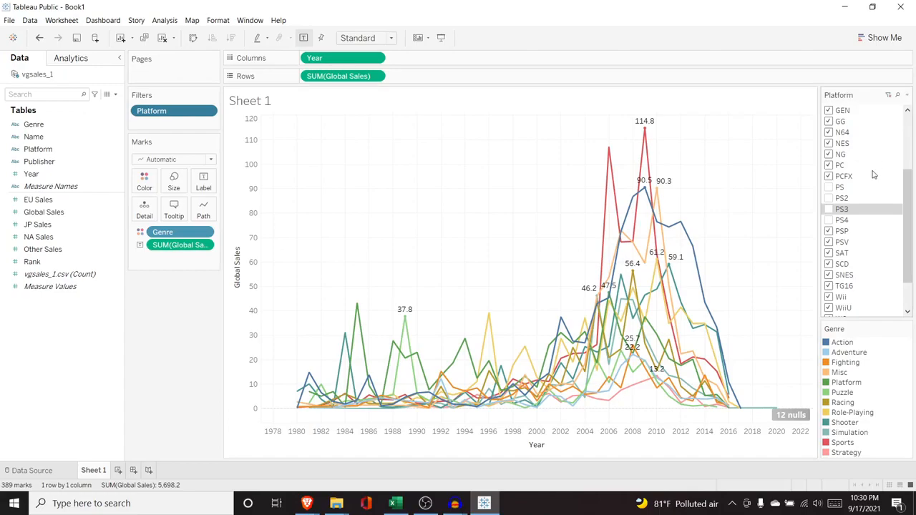
click(891, 101)
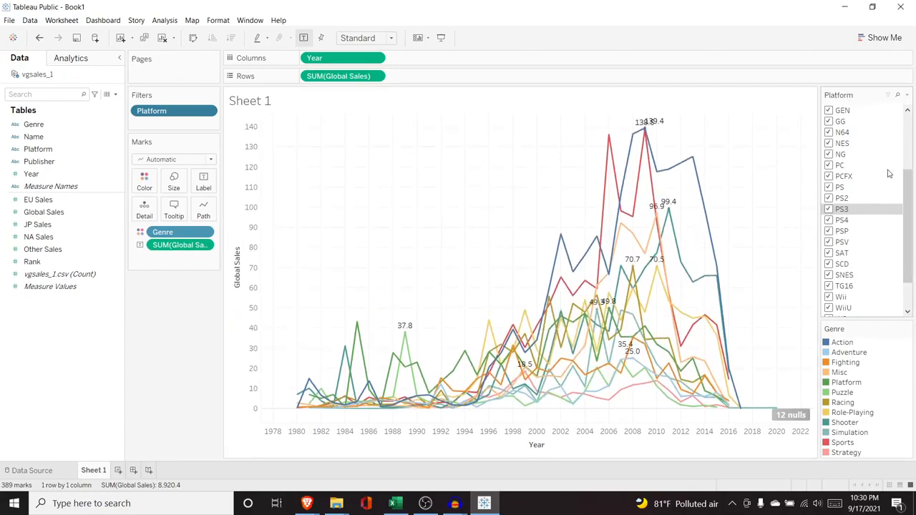
Step: Limit the Platform filter to PS, PS2, PS3 and PS4, and hide the filter card beside the chart
drag(906, 172, 907, 115)
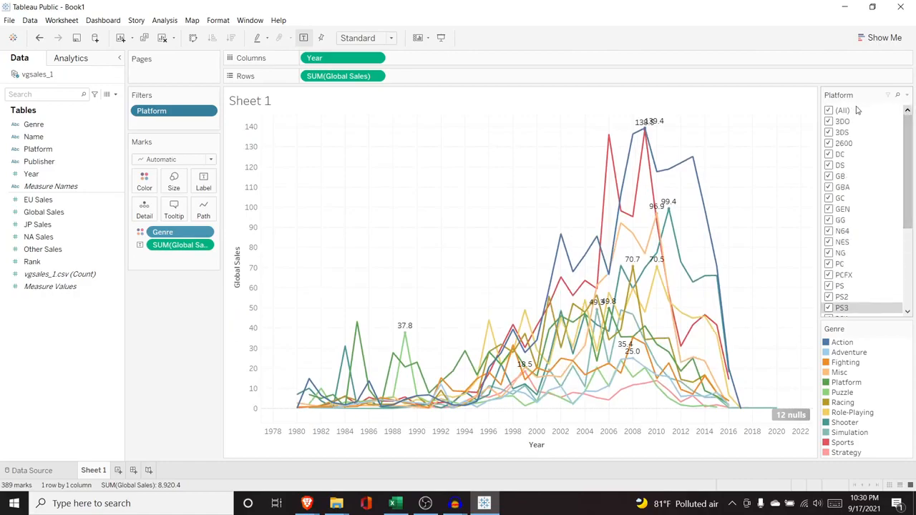
click(829, 111)
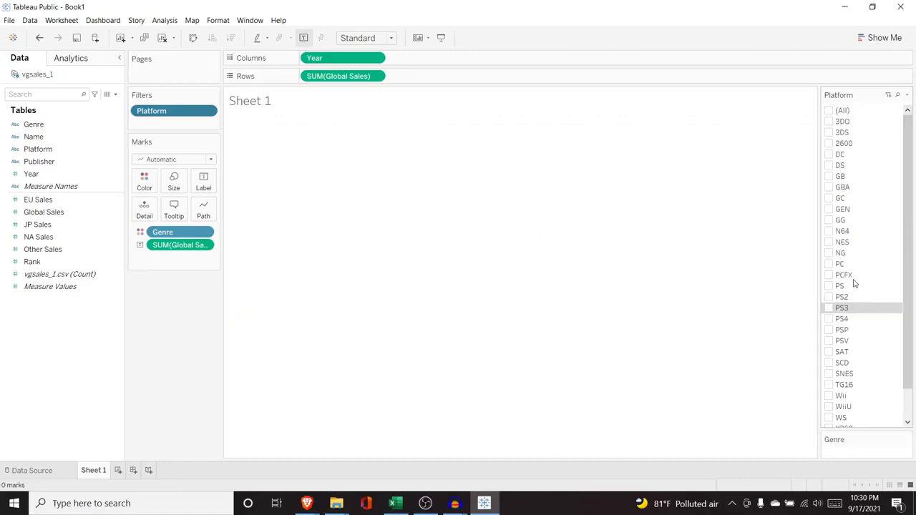
click(829, 320)
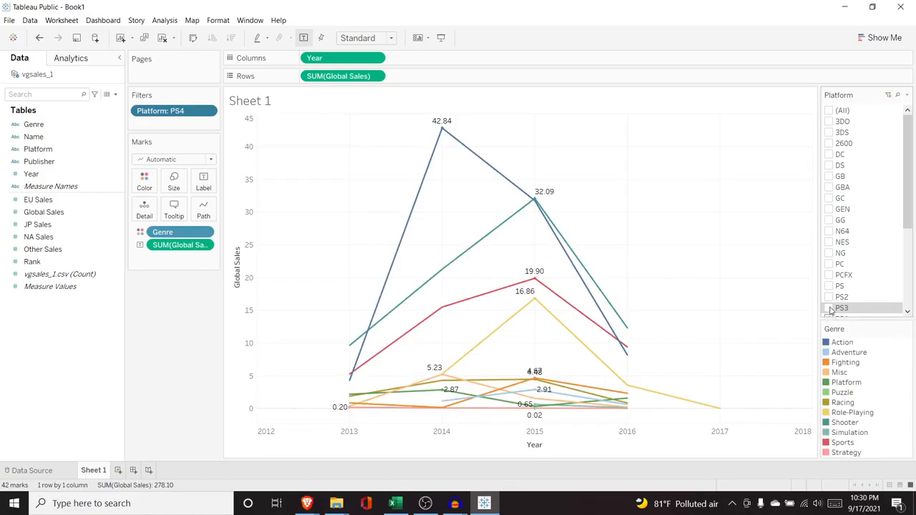
click(830, 309)
click(829, 298)
click(830, 286)
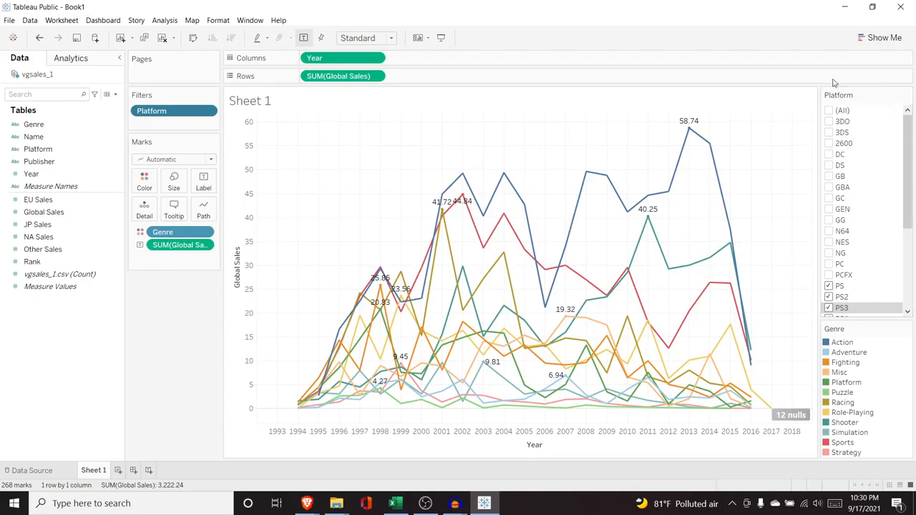
click(210, 112)
click(195, 139)
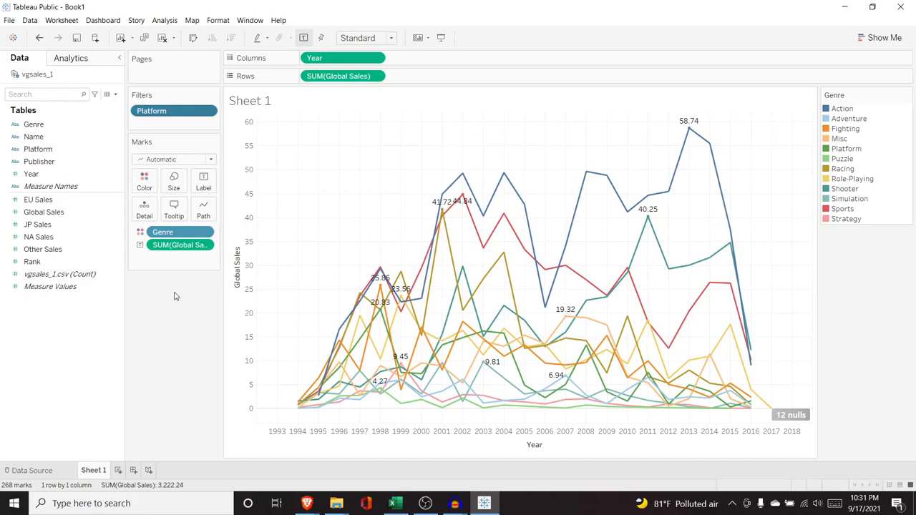
Step: Create a new worksheet with a bar chart of summed Global Sales by Genre, using Genre as columns
click(119, 472)
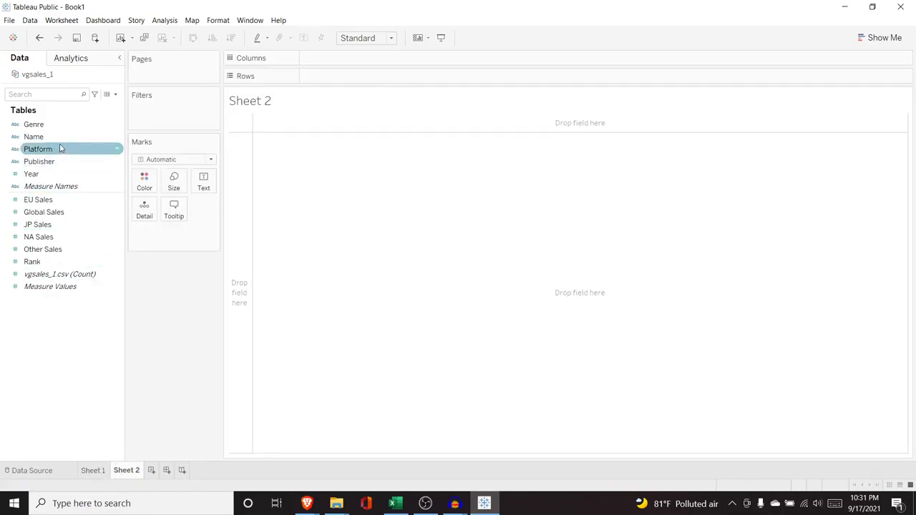
drag(60, 133, 333, 60)
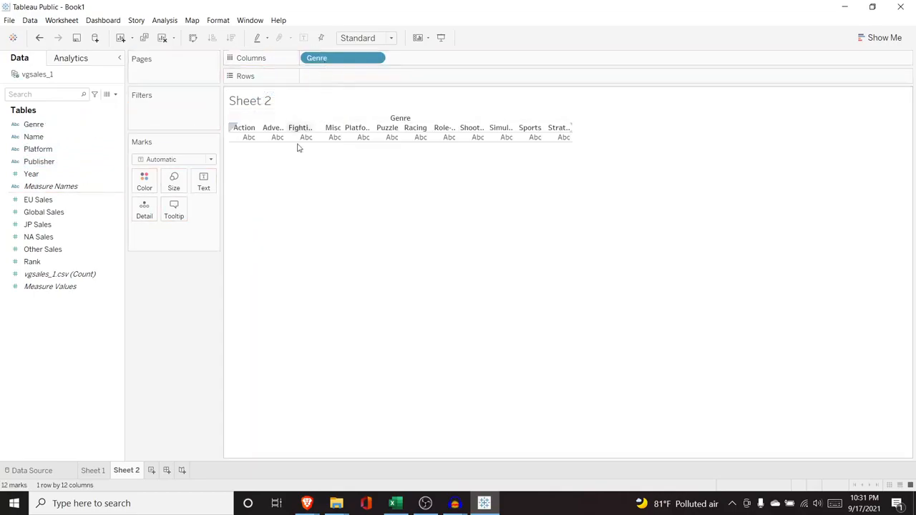
click(62, 215)
drag(61, 220, 348, 77)
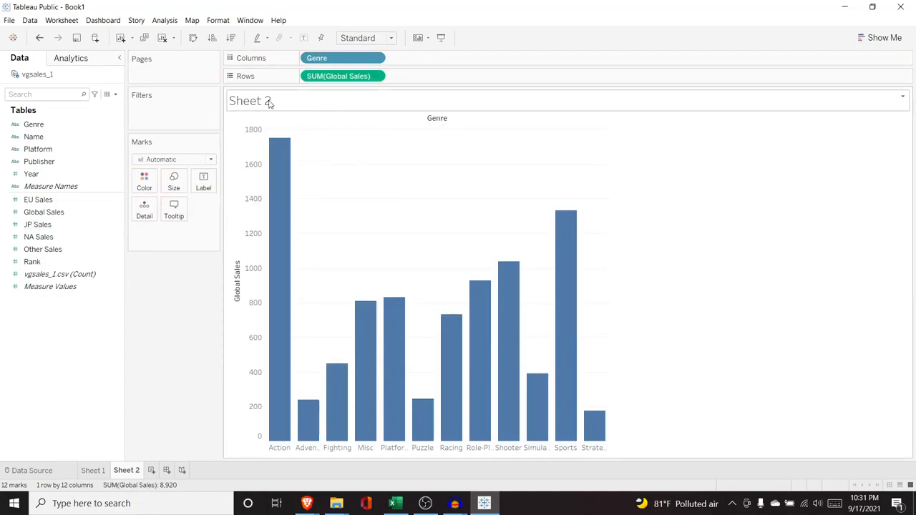
Step: Sort the genre bars in descending order of Global Sales and color them by Genre
click(231, 38)
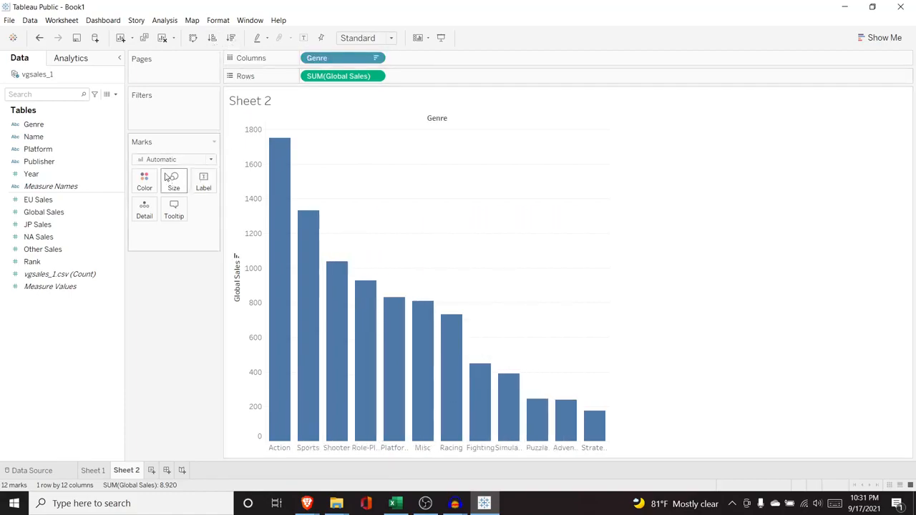
drag(66, 124, 164, 234)
click(140, 232)
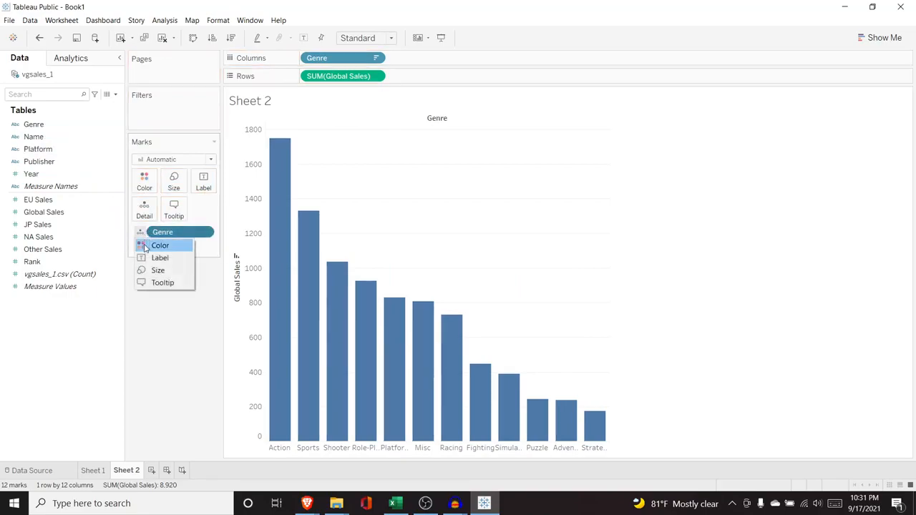
click(158, 244)
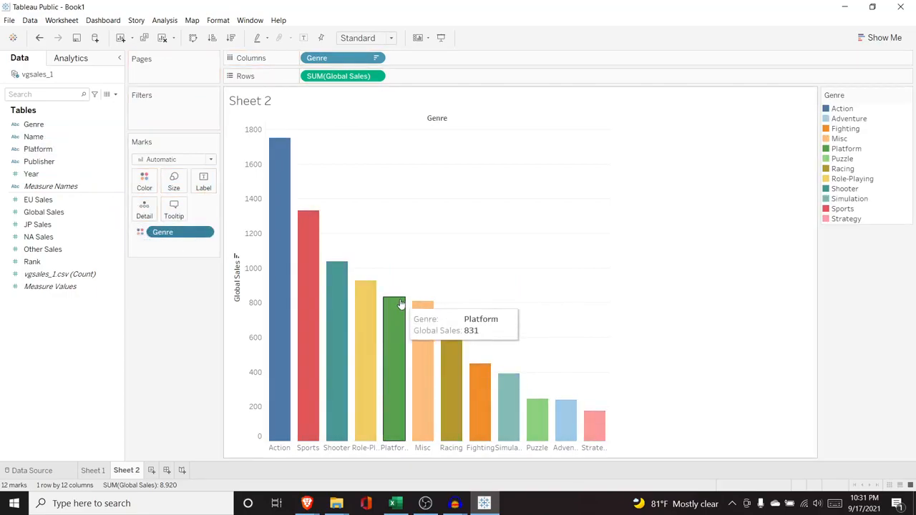
click(99, 471)
click(126, 471)
click(93, 471)
click(129, 471)
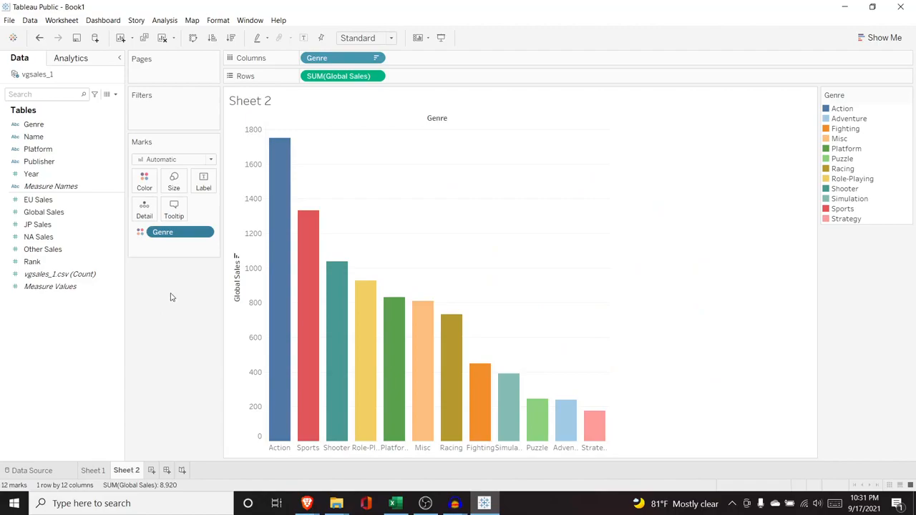
Step: Create a new dashboard and set its size to Automatic
click(166, 471)
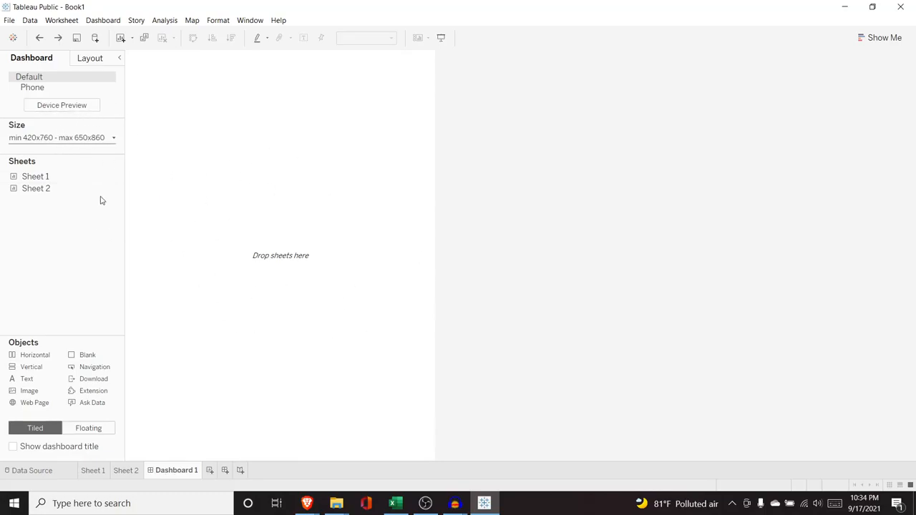
click(114, 141)
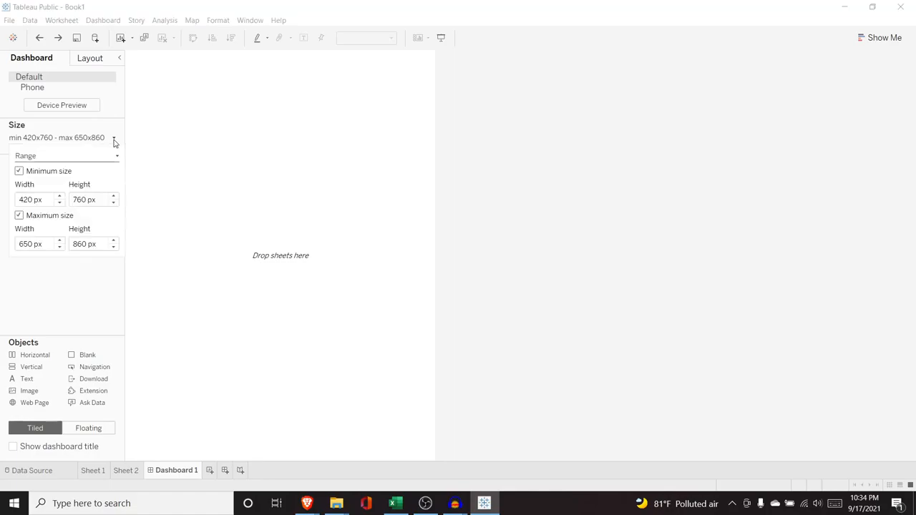
click(93, 157)
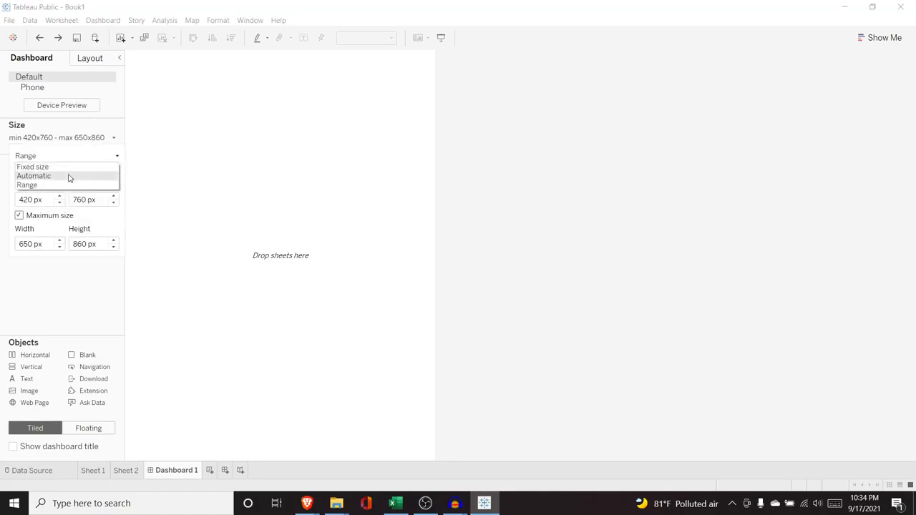
click(69, 178)
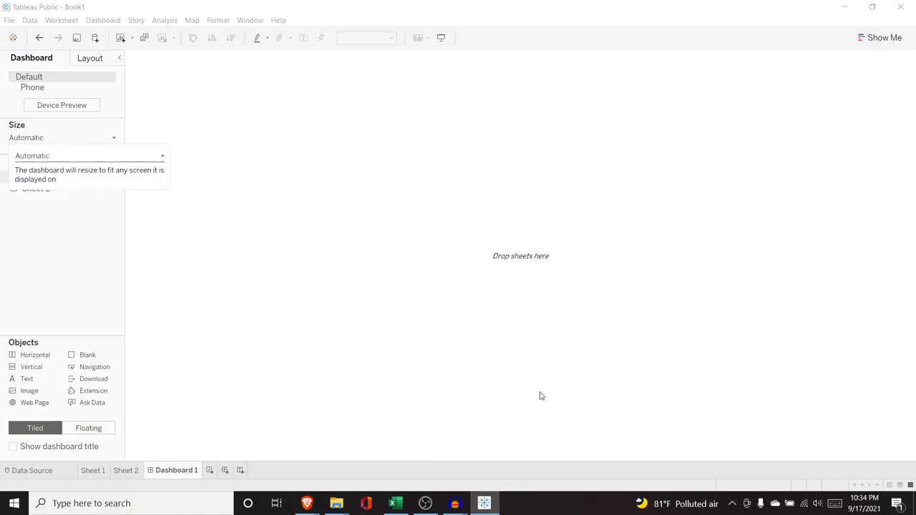
click(101, 283)
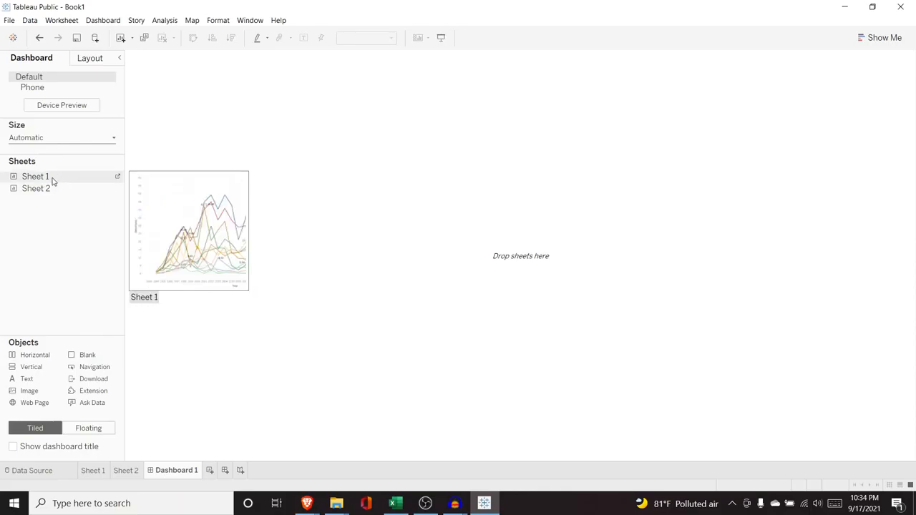
Step: Place Sheet 1 on the dashboard with Sheet 2 above it, and make the bar chart slightly taller than the line chart
mouse_move(48, 194)
drag(47, 177, 236, 208)
drag(79, 188, 306, 125)
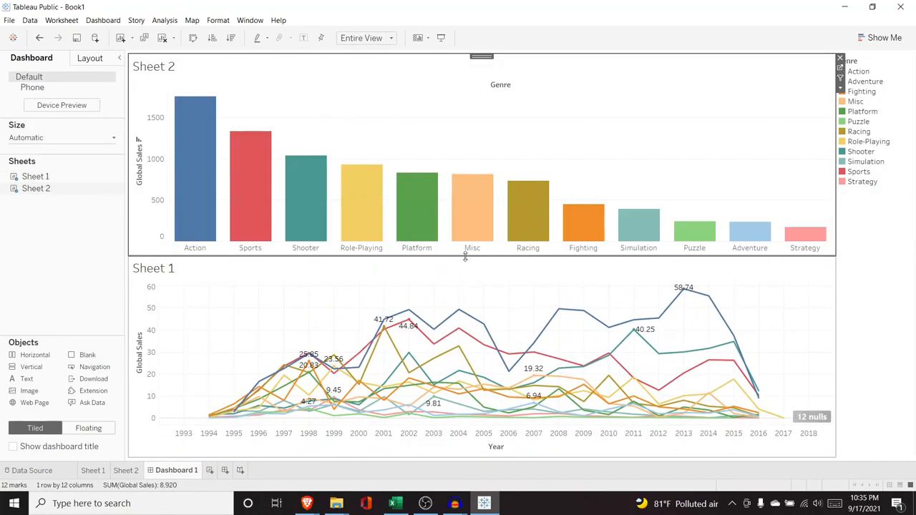
drag(465, 257, 468, 277)
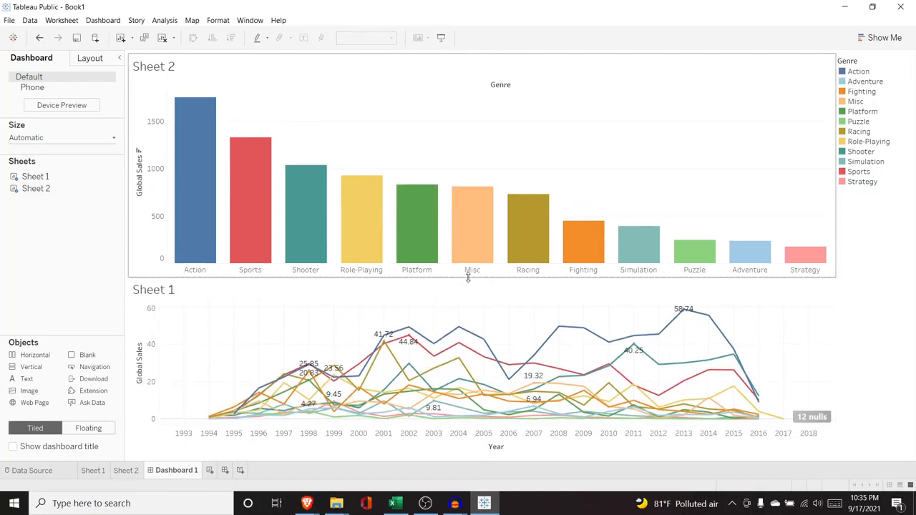
double_click(161, 294)
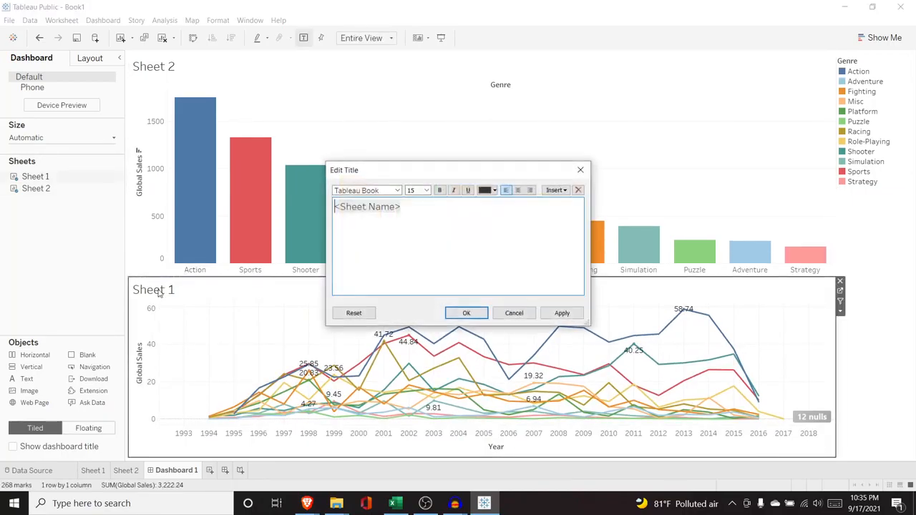
click(423, 211)
drag(408, 205, 322, 205)
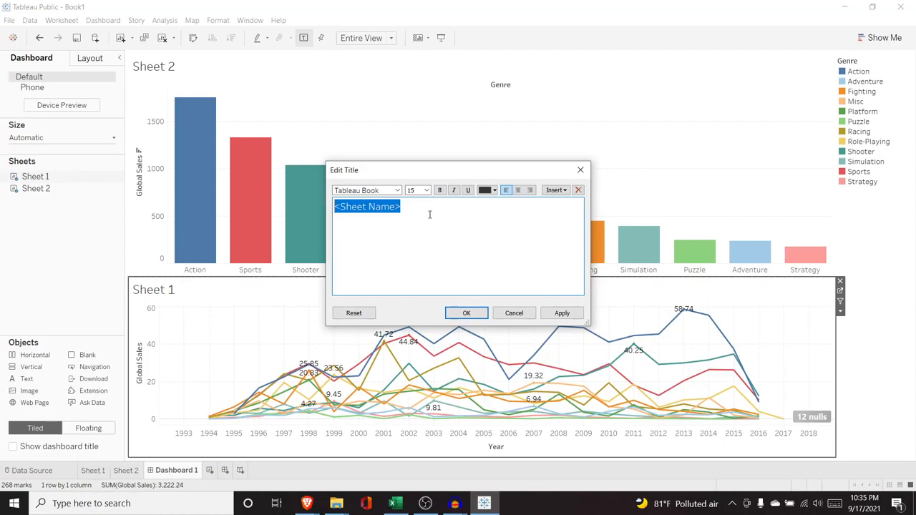
click(513, 316)
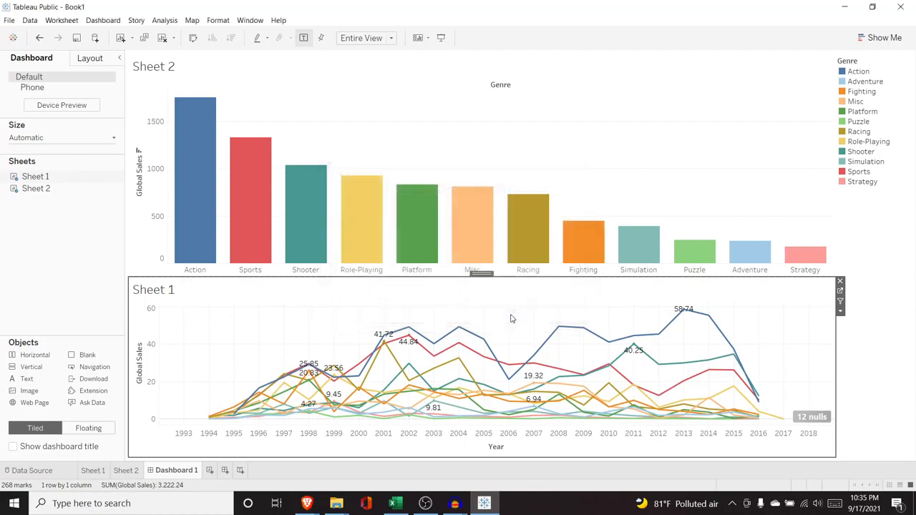
mouse_move(380, 237)
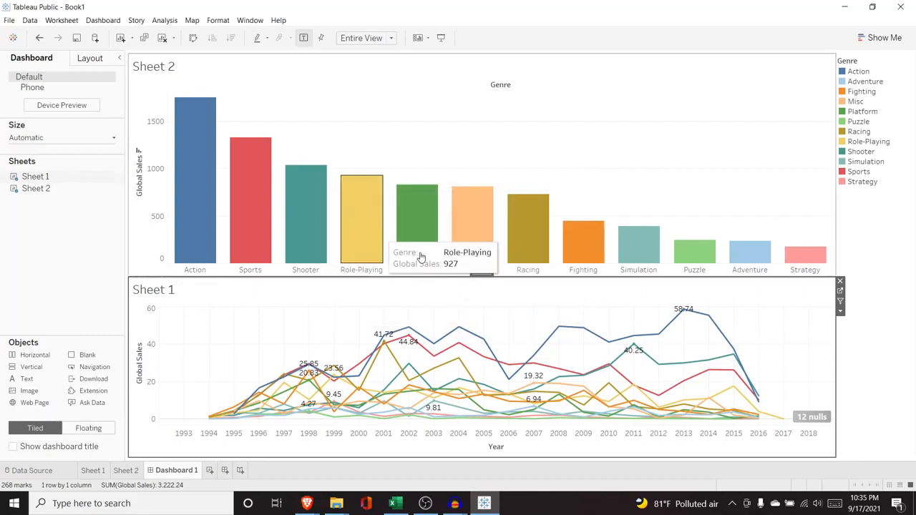